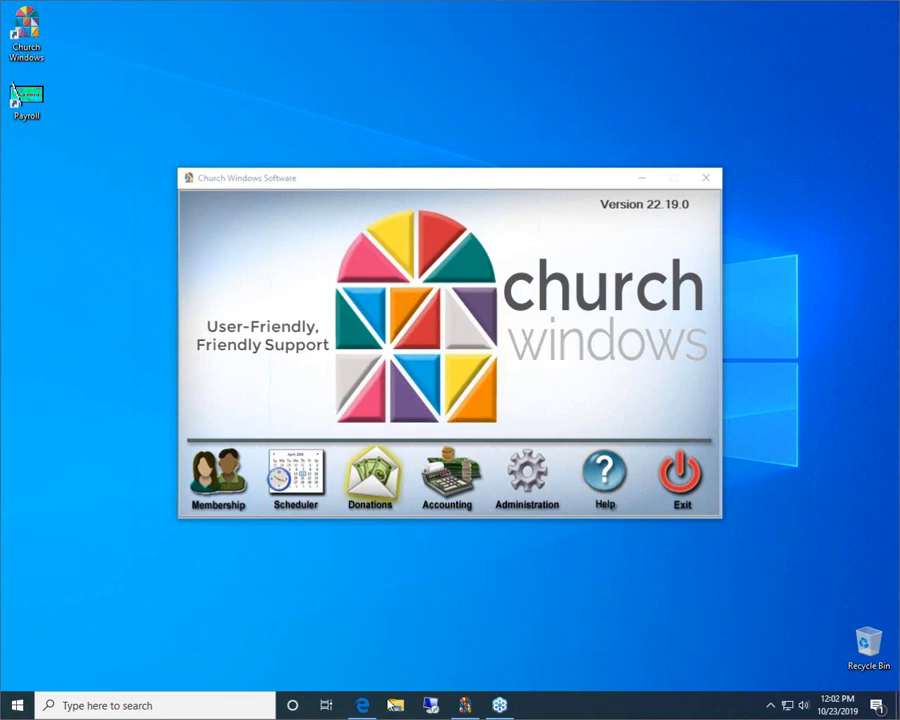
Step: Switch to the Edge browser and open the Training Workbooks page on the Church Windows website
click(362, 705)
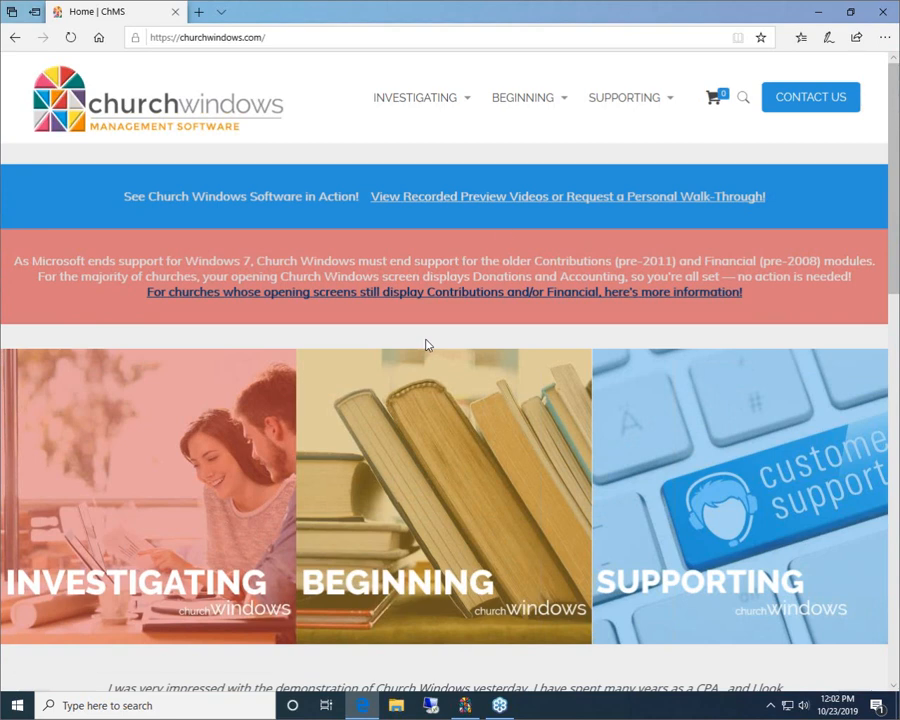
mouse_move(630, 100)
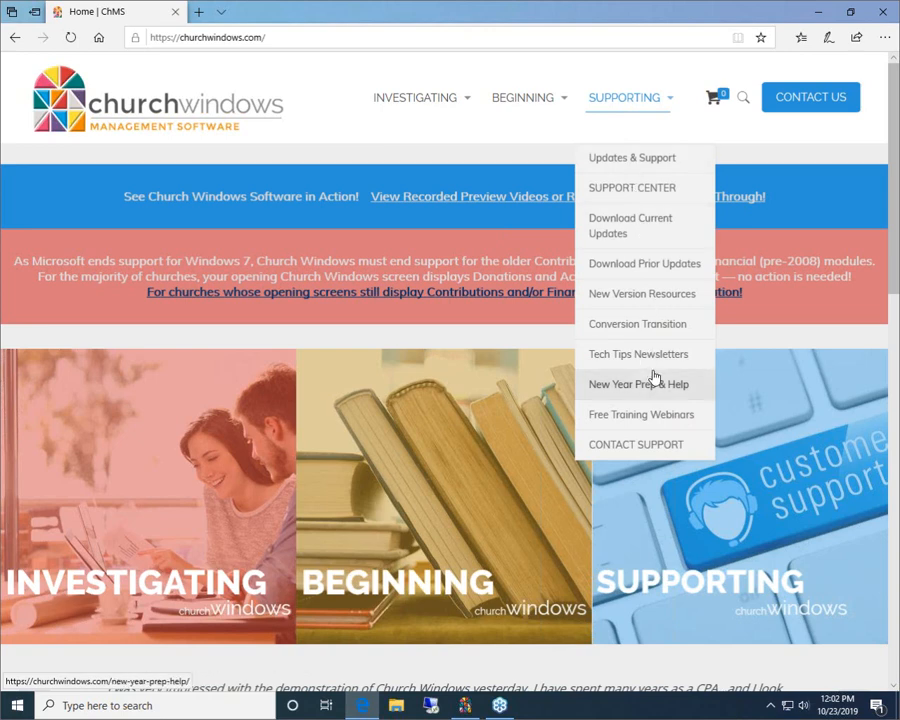
mouse_move(570, 116)
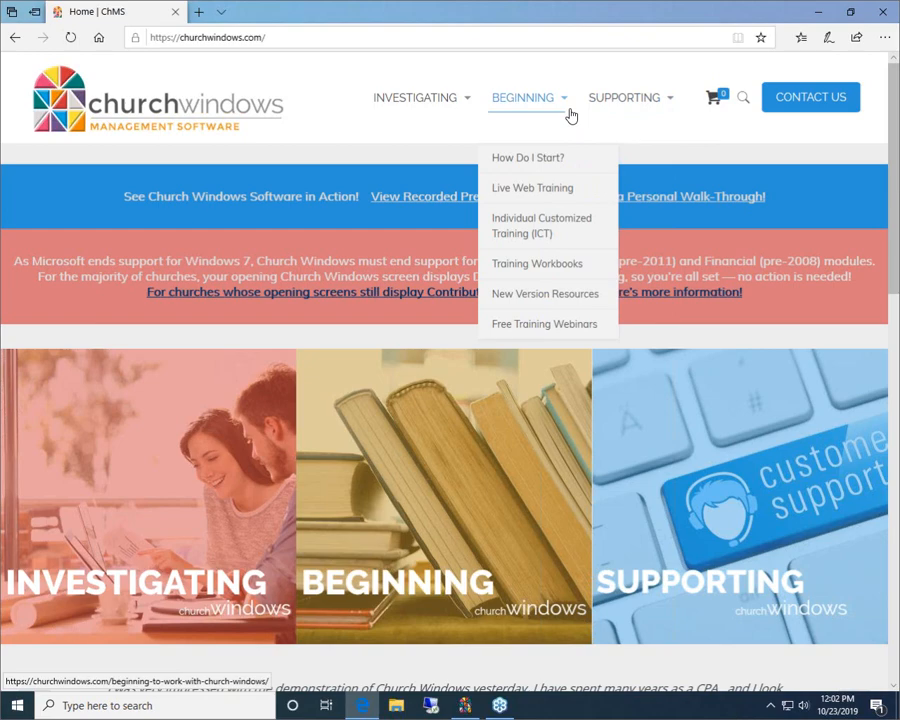
click(573, 270)
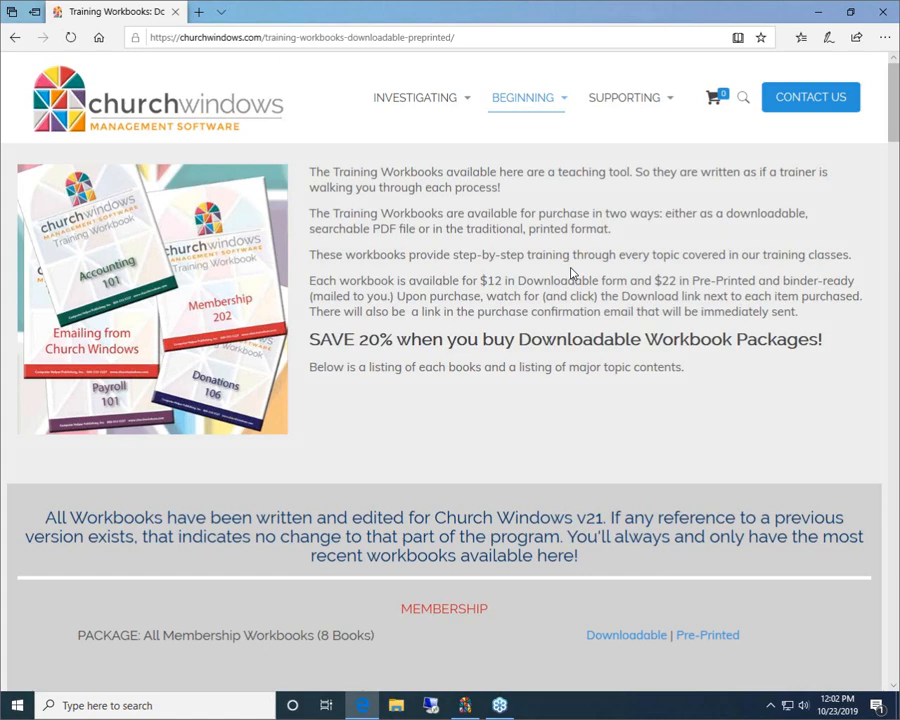
Step: Review the workbook introduction, highlighting the prices of the downloadable and the pre-printed, binder-ready formats
scroll(658, 343, down, 5)
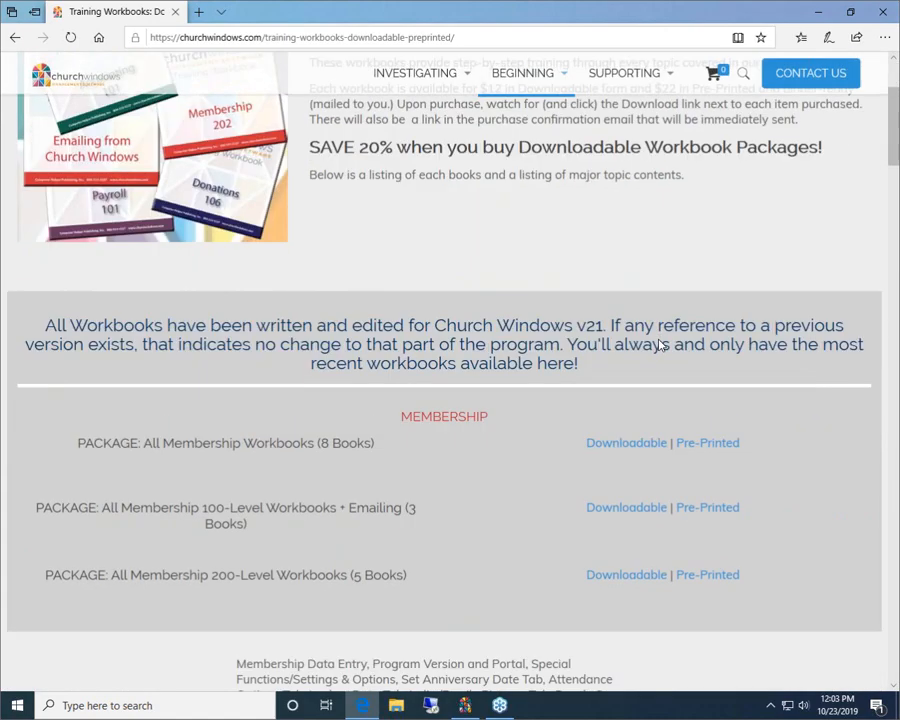
scroll(658, 344, down, 1)
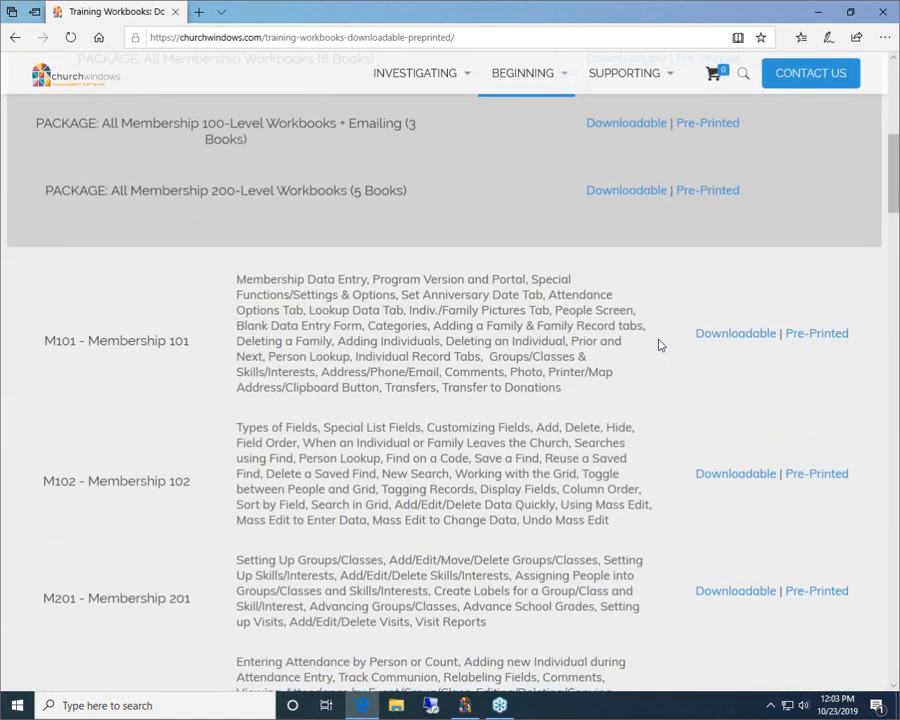
scroll(658, 344, up, 6)
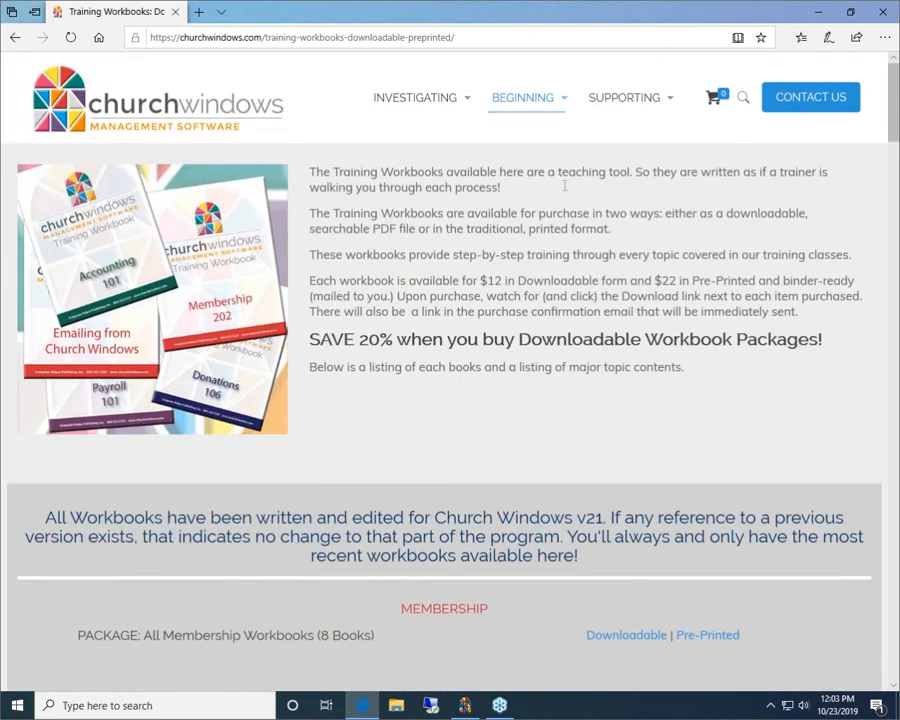
mouse_move(540, 108)
drag(482, 283, 599, 283)
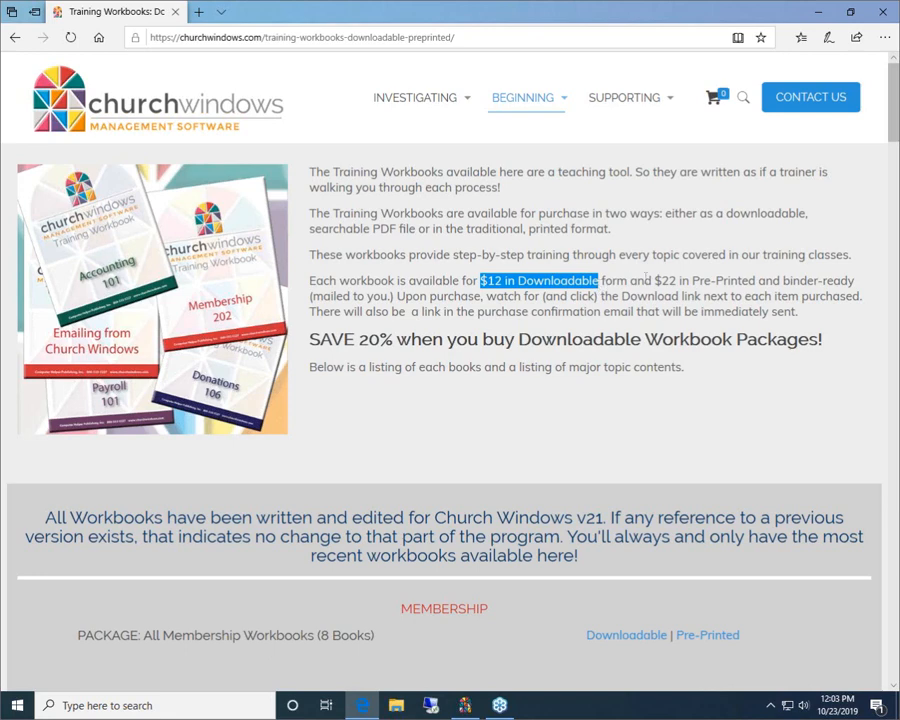
drag(655, 283, 856, 293)
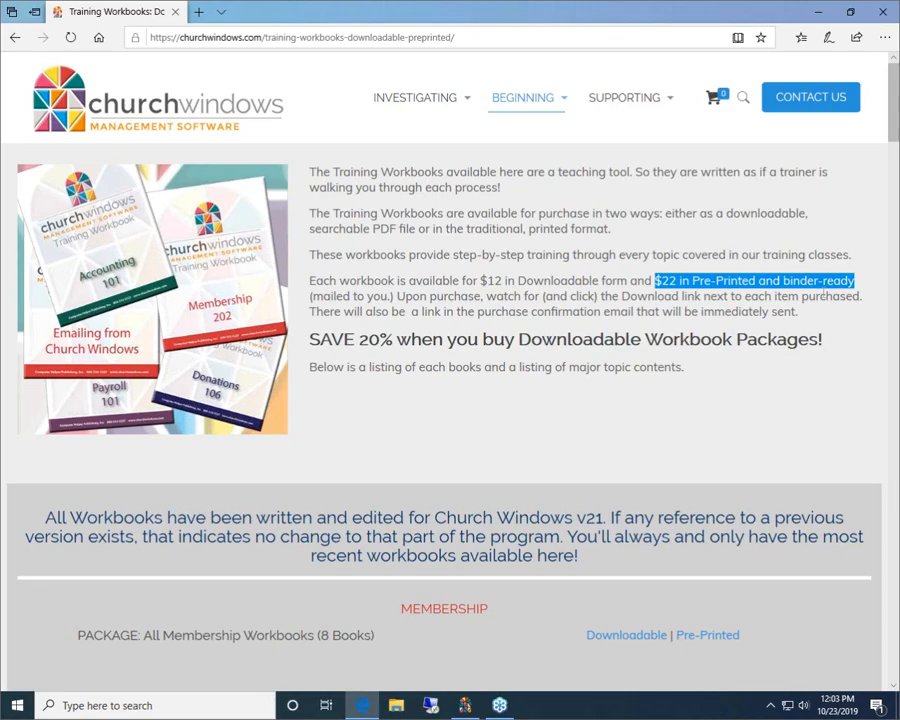
Step: Browse the workbook listings from Membership down to the Donations titles and close the browser
scroll(466, 430, down, 8)
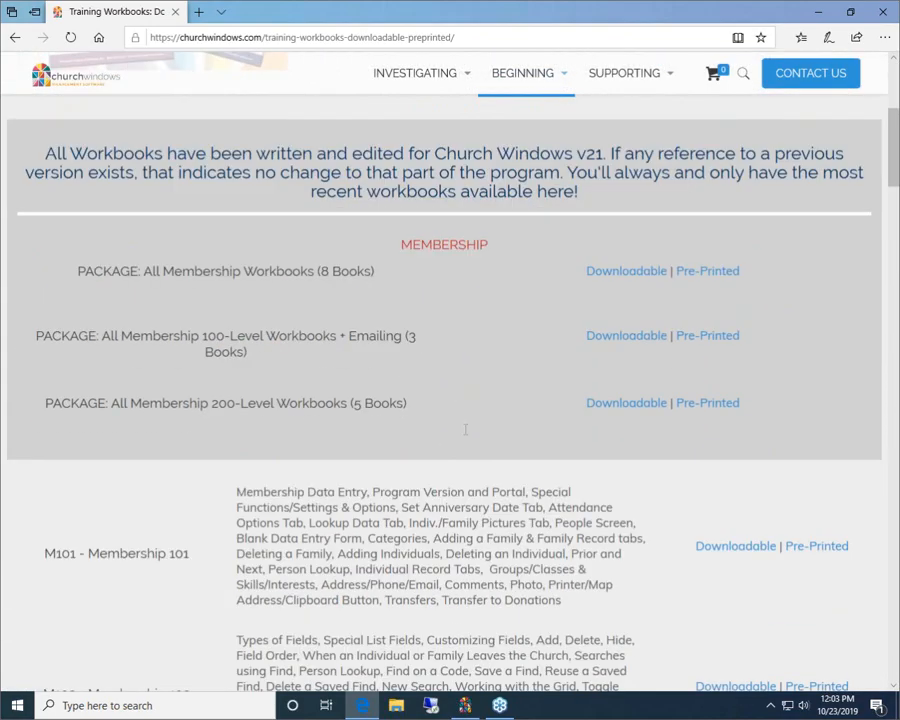
scroll(466, 430, down, 10)
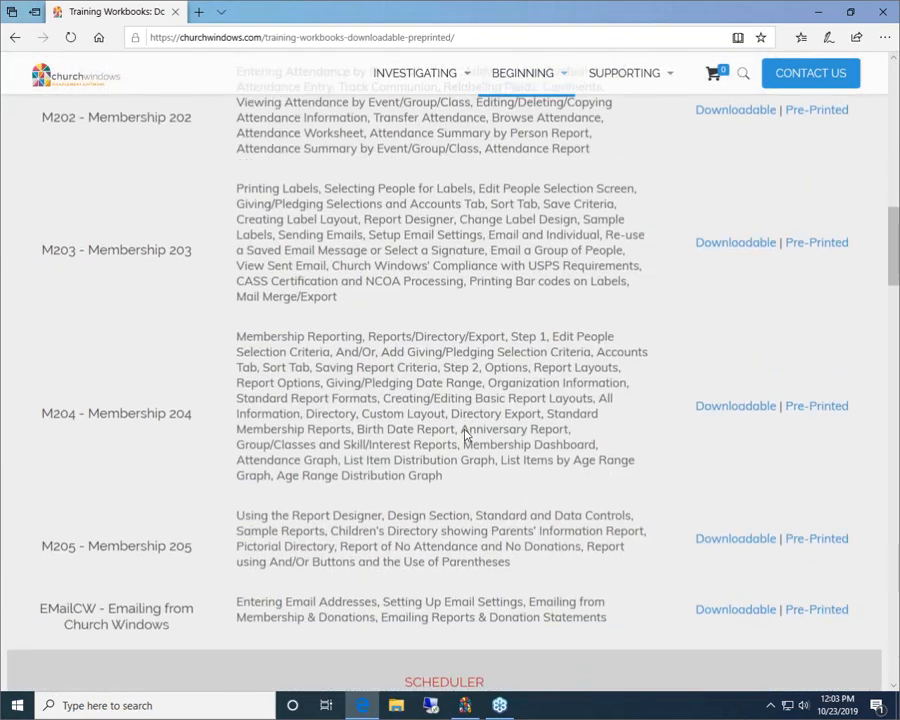
scroll(464, 435, down, 3)
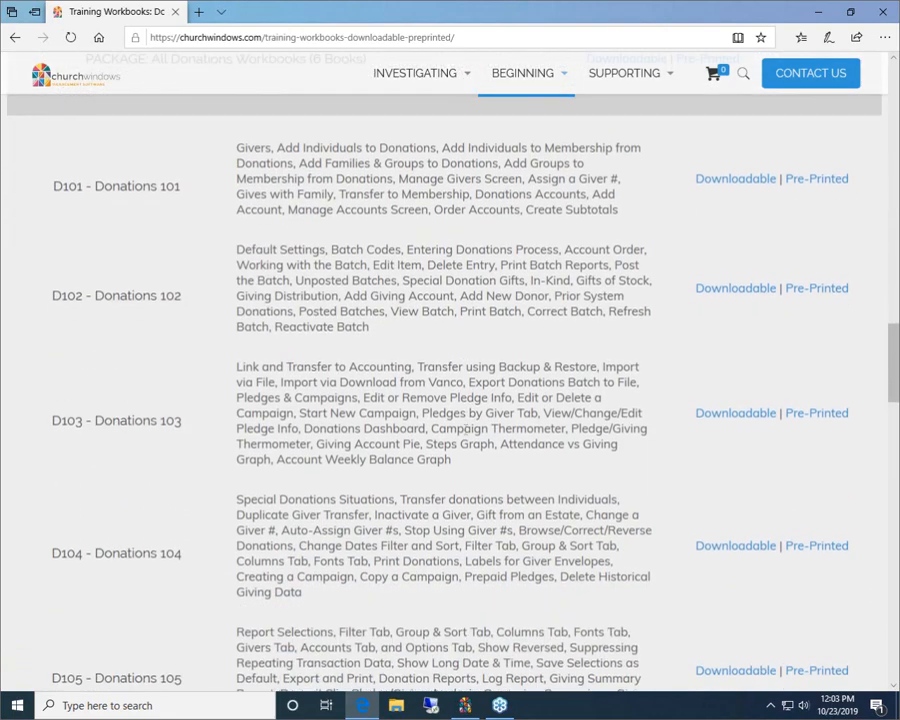
scroll(233, 451, down, 2)
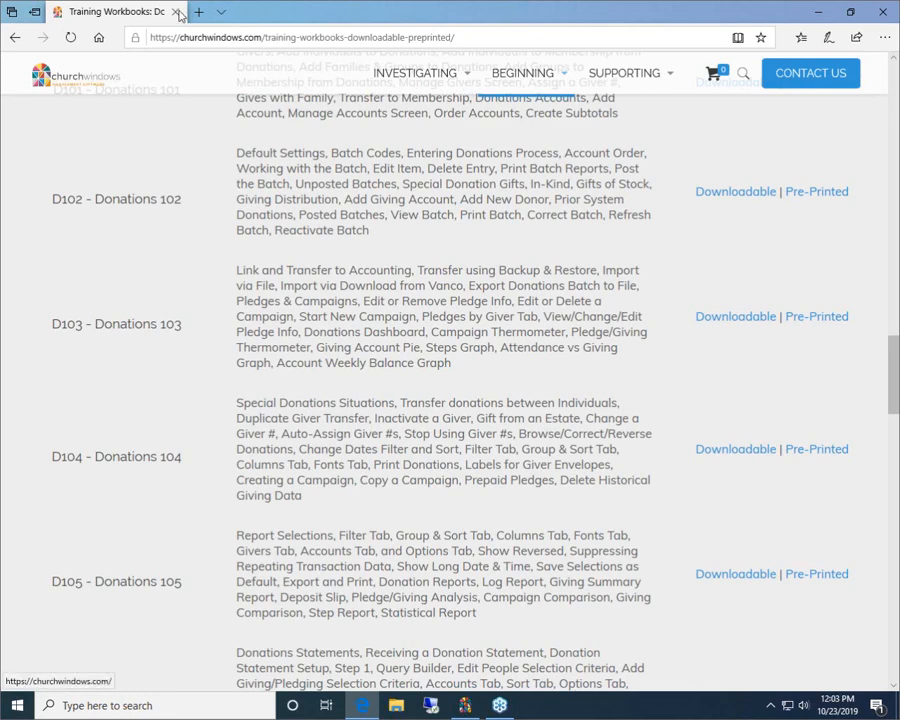
click(884, 14)
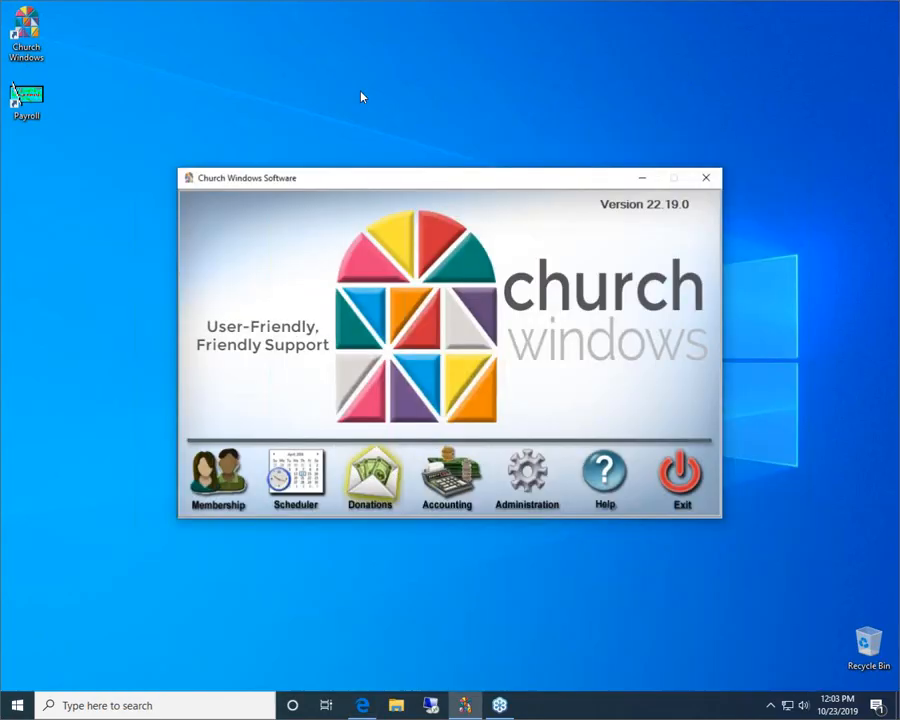
Step: Open the Donations module and bring up the Transfer Donations window for givers
click(395, 472)
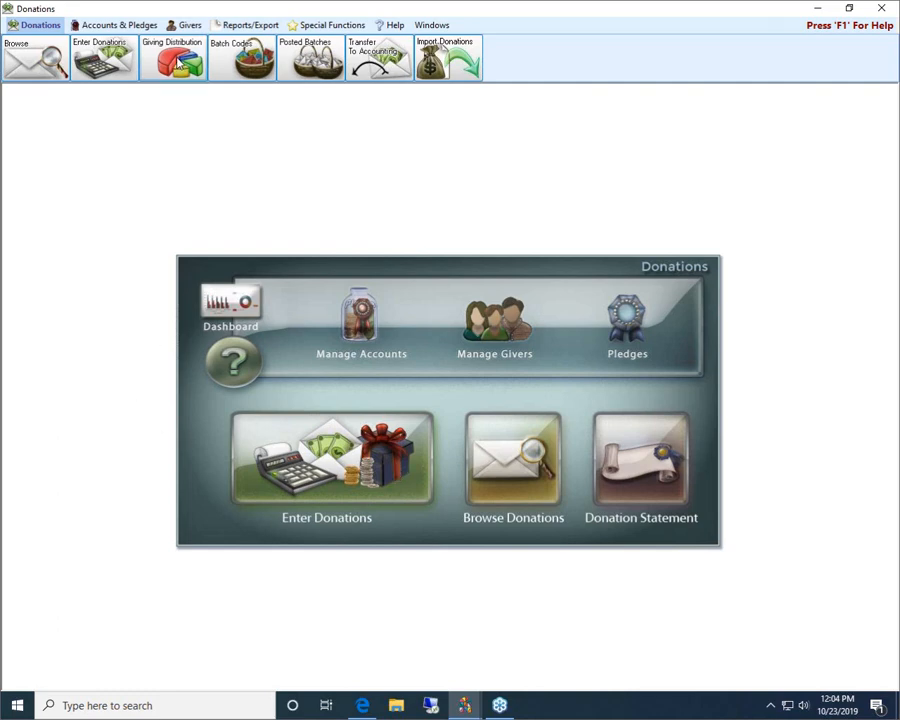
click(189, 25)
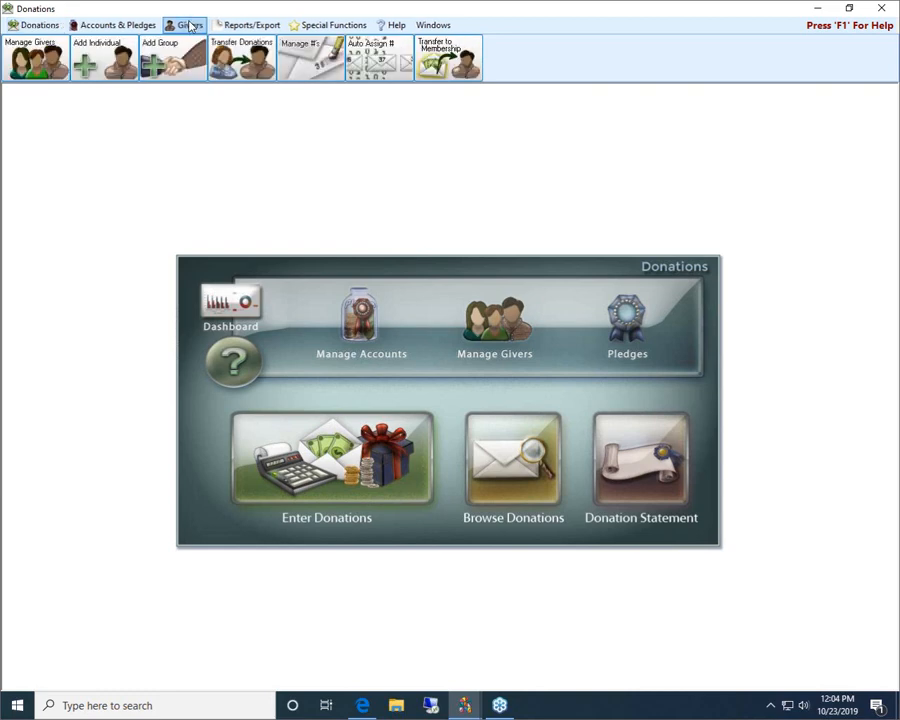
click(250, 66)
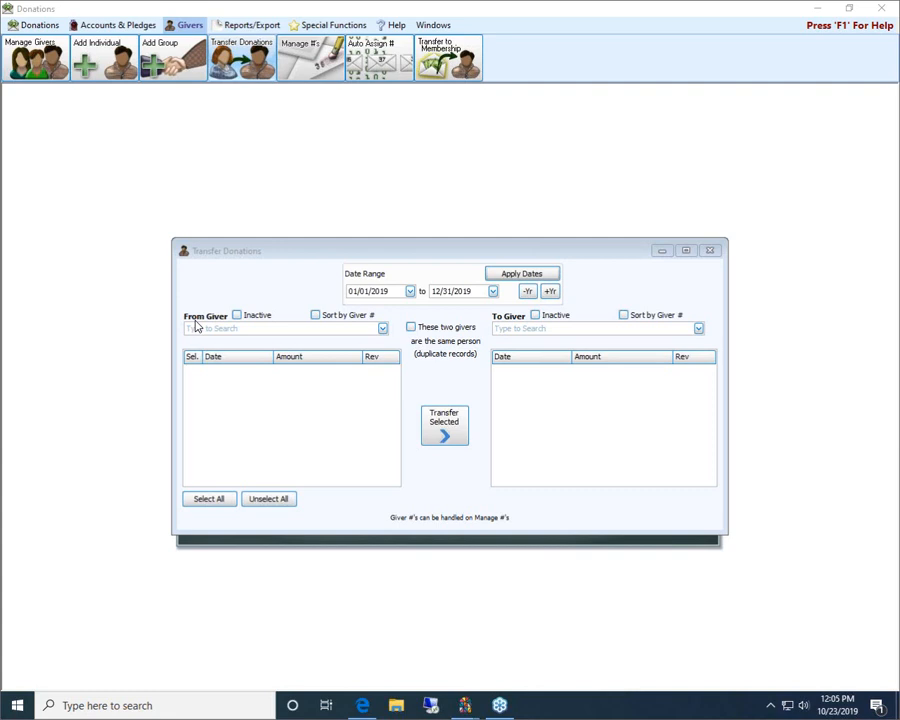
Step: Find the source giver by first name, set them as From Giver and select all their listed donations
click(382, 329)
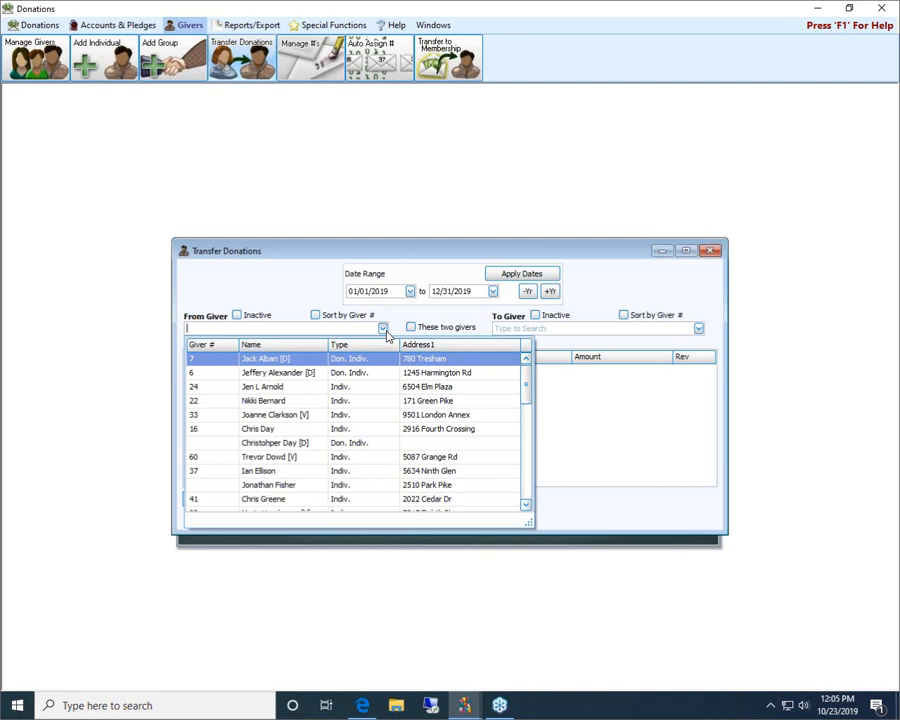
text(mel)
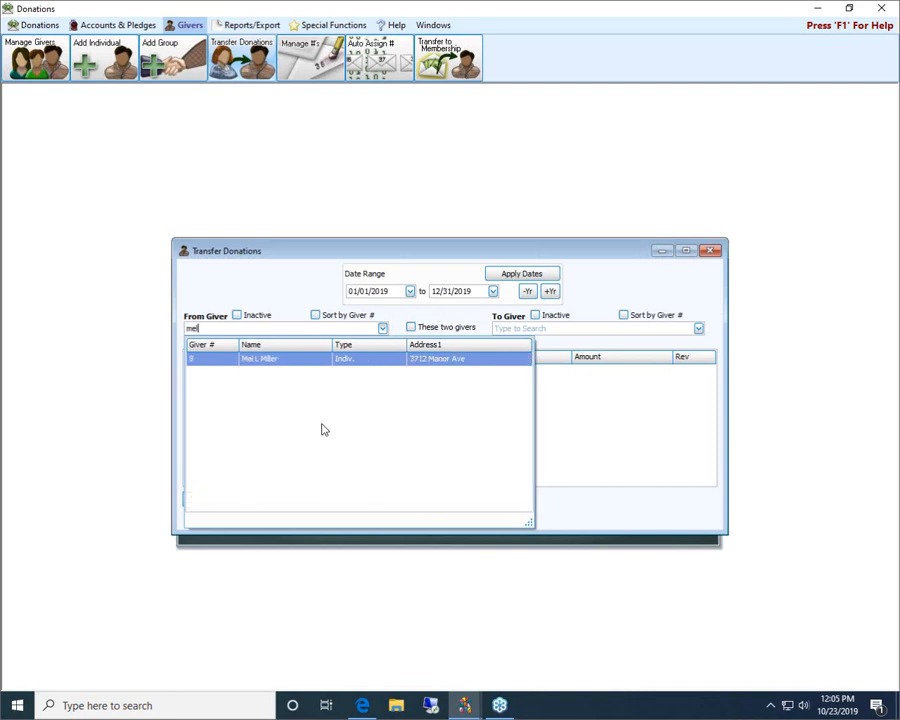
click(307, 360)
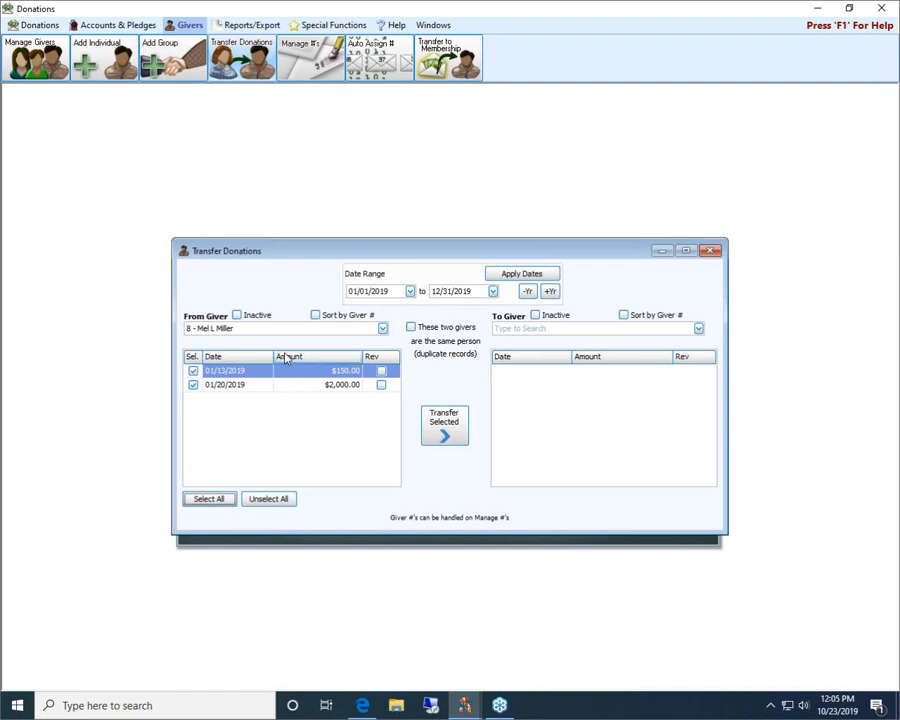
Step: Set the To Giver to the individual who shares the source giver's last name and address, searching by first name
click(565, 331)
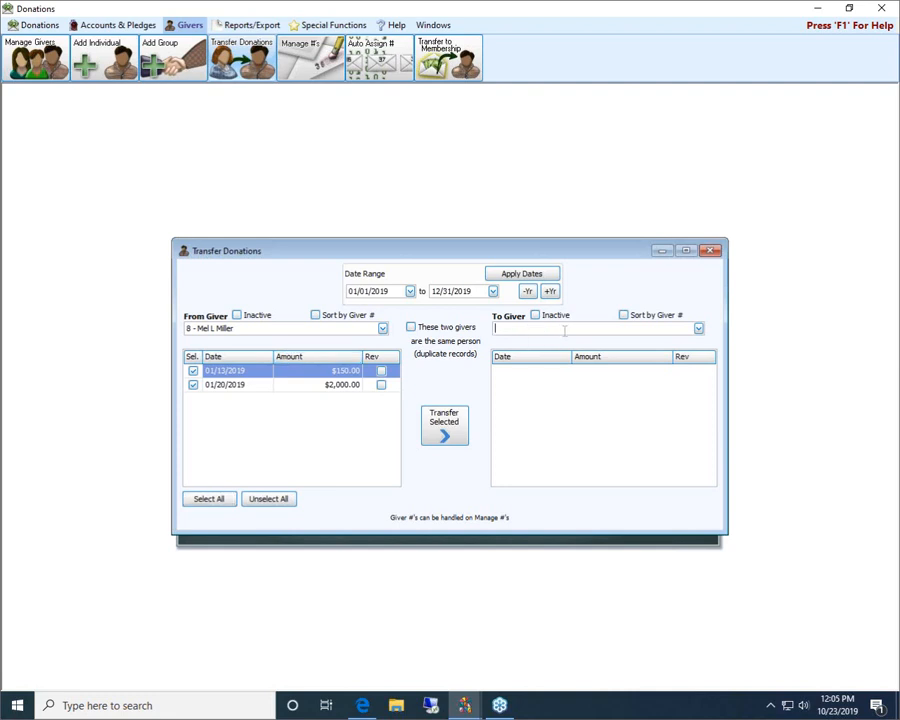
text(wend)
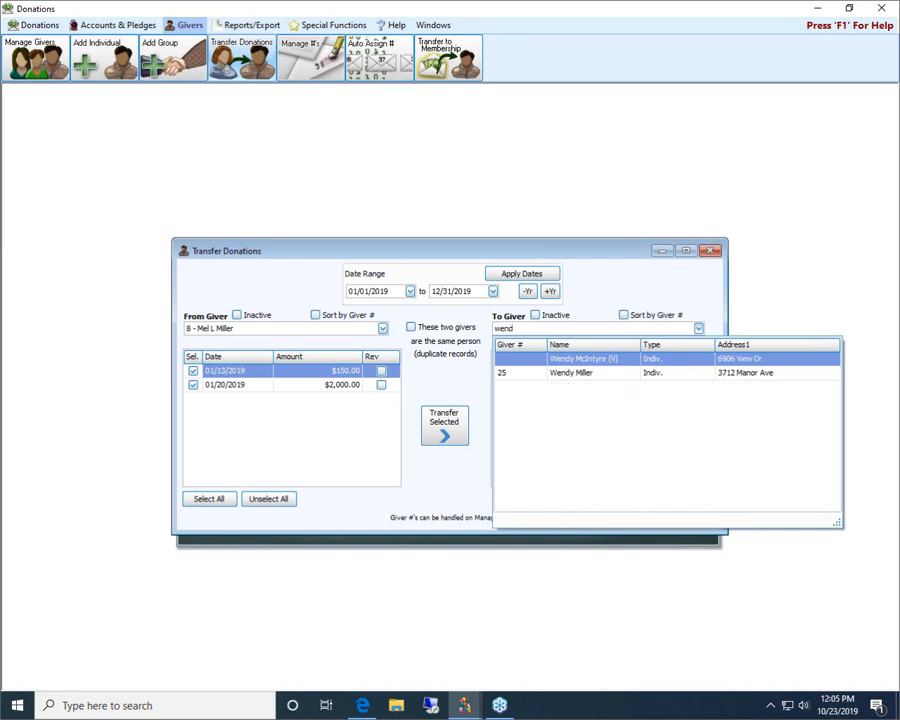
click(573, 373)
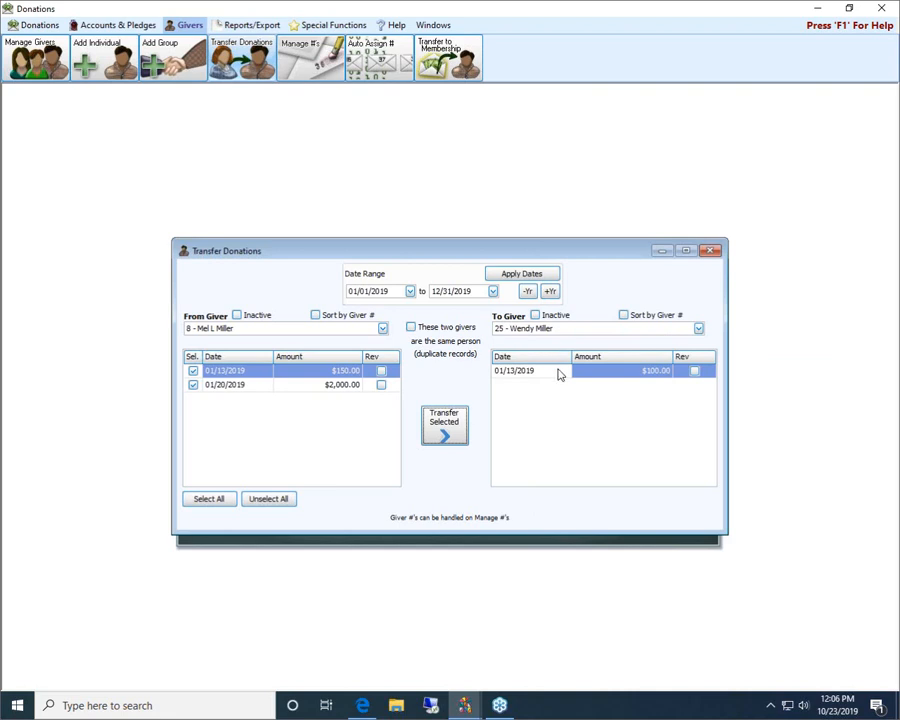
Step: Deselect and reselect the source giver's 01/13/2019 and 01/20/2019 donations
click(193, 371)
click(193, 371)
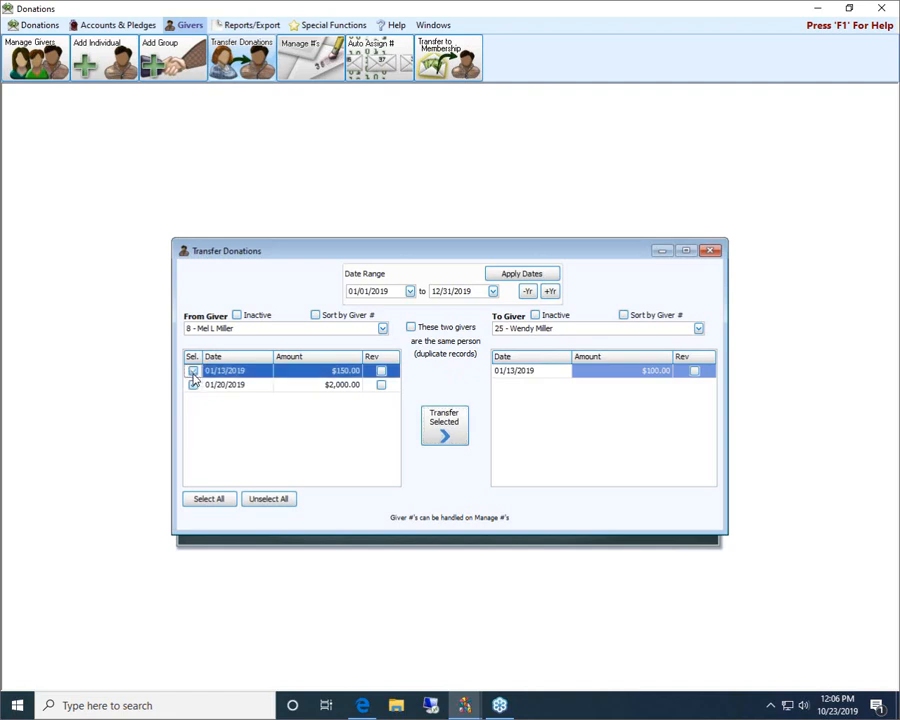
click(193, 372)
click(193, 371)
click(193, 385)
click(193, 385)
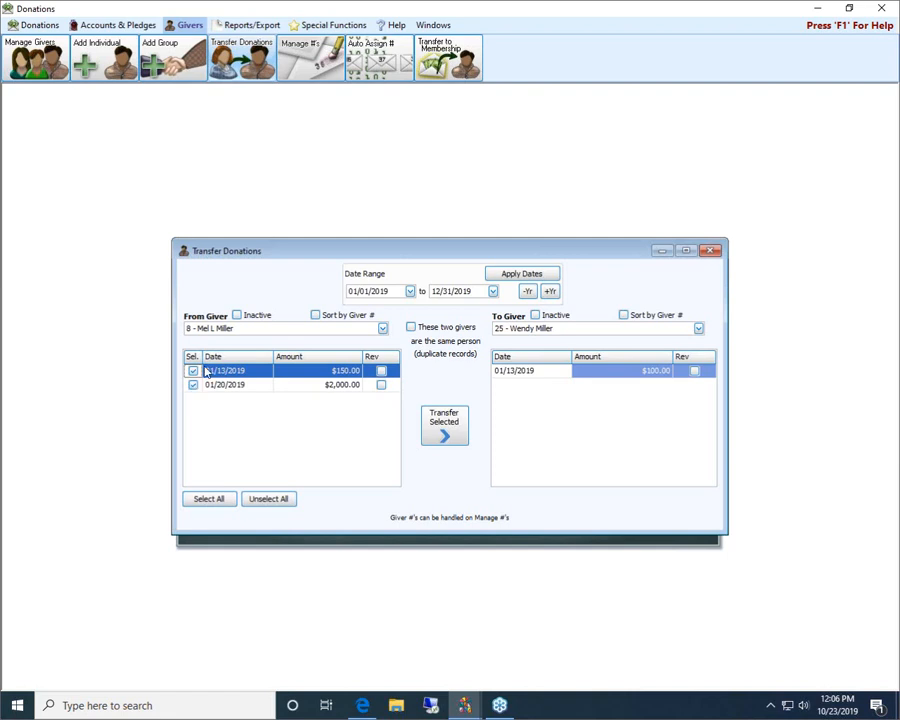
Step: Transfer the two selected donations to the receiving giver, accept the reversal and re-posting, and close the transfer window
click(457, 428)
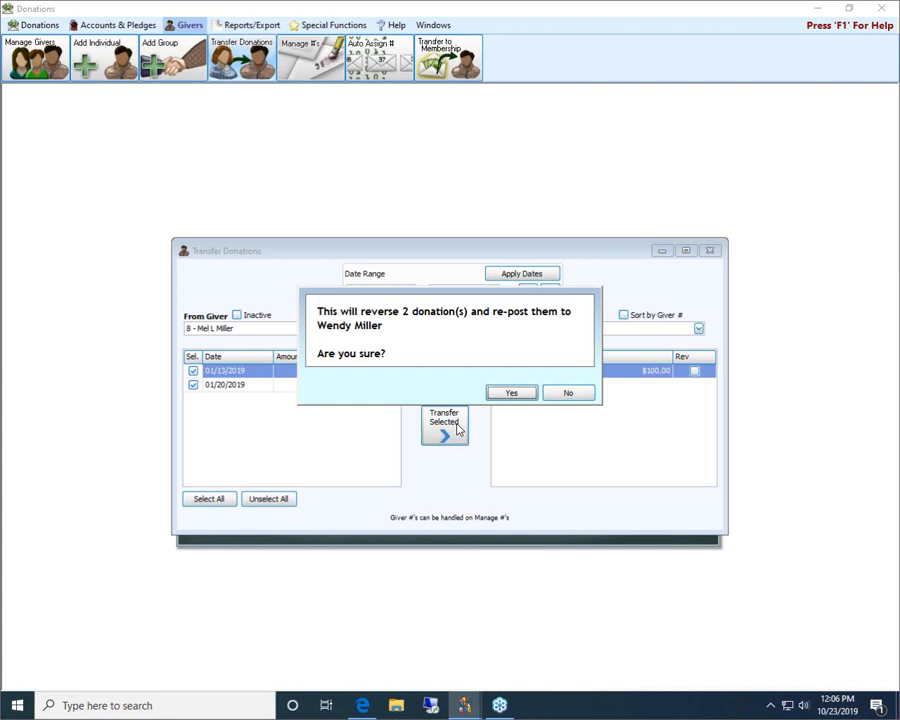
click(514, 393)
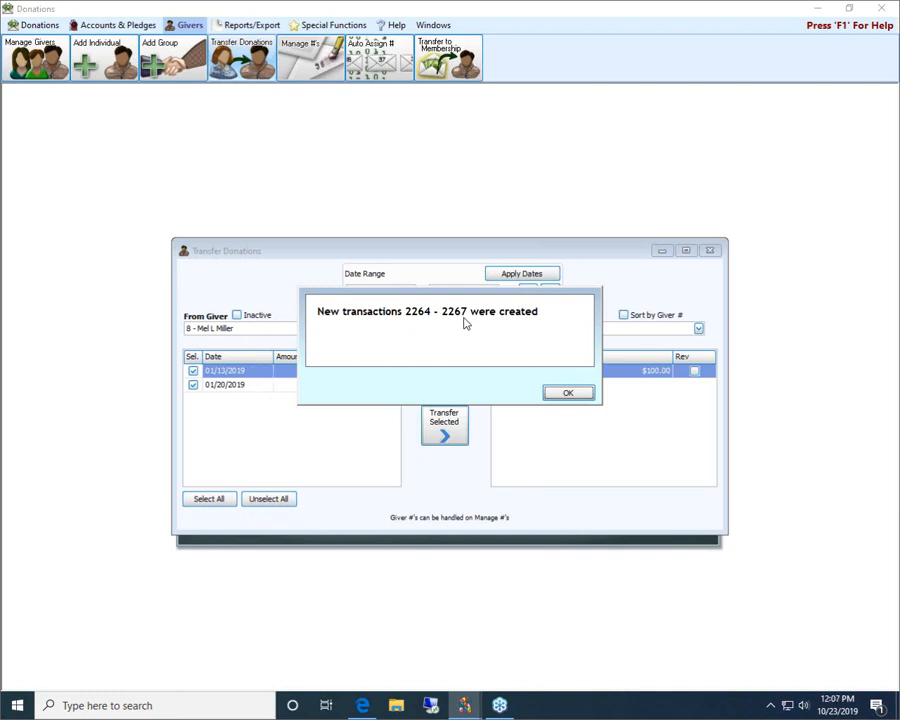
click(568, 393)
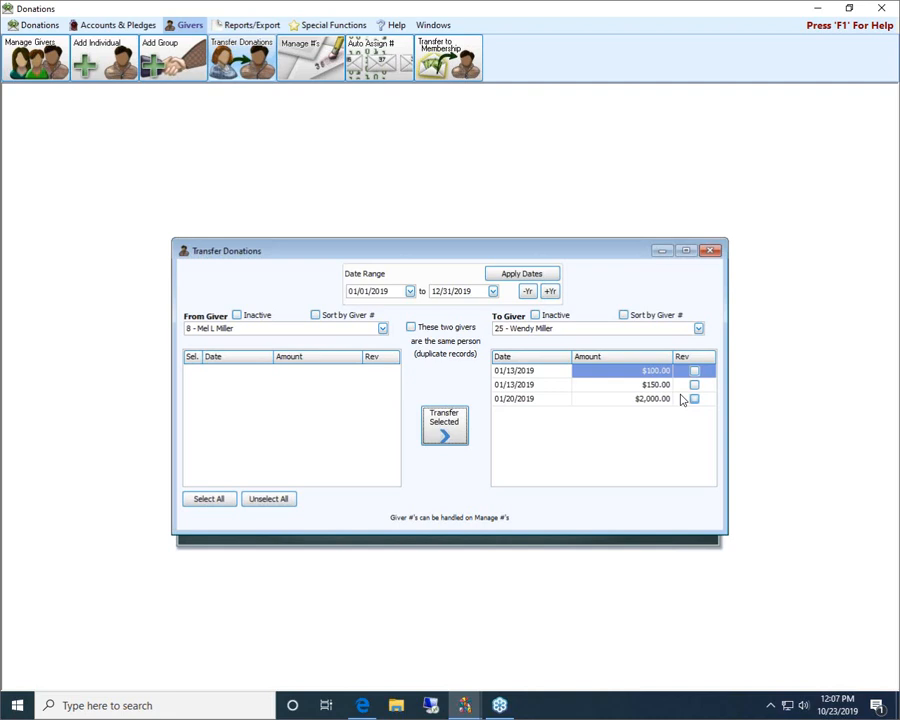
click(710, 251)
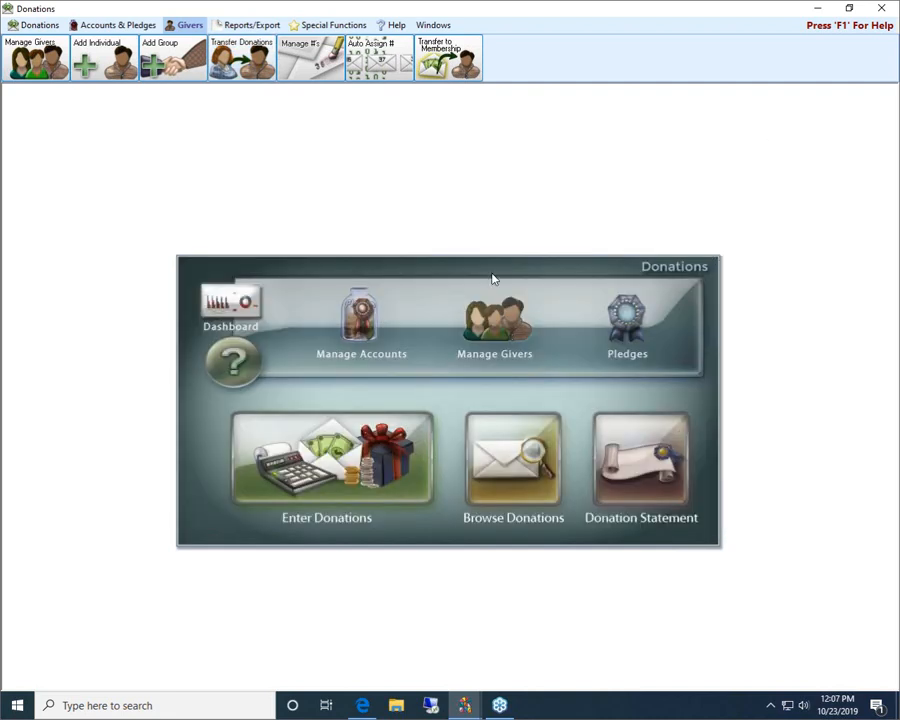
Step: Open Manage Givers and compare the two likely duplicate individual records that share a last name and have similar first names
click(510, 318)
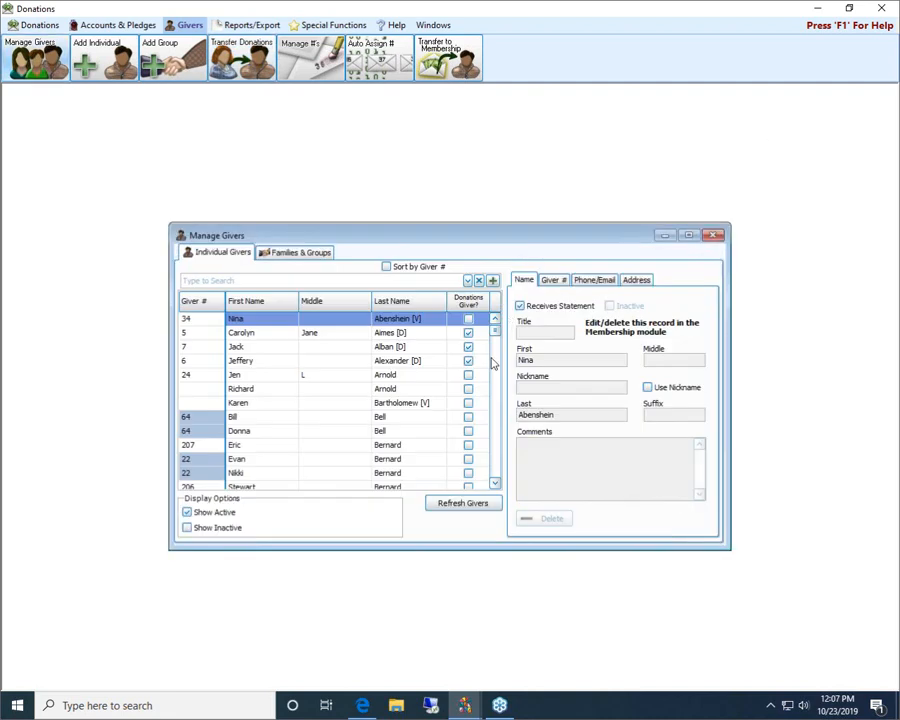
click(494, 484)
scroll(494, 484, down, 3)
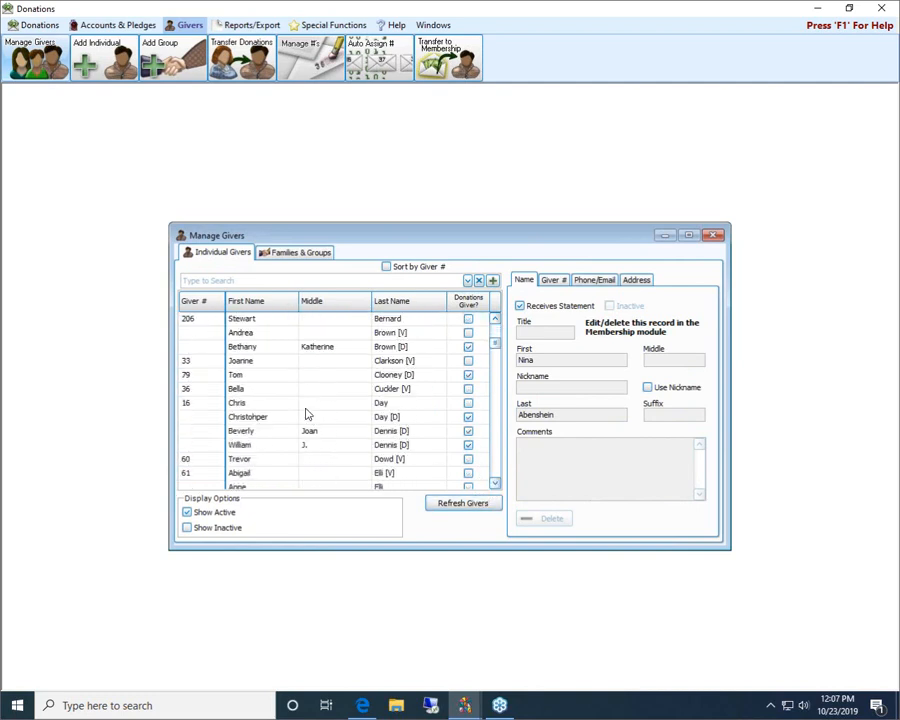
click(258, 405)
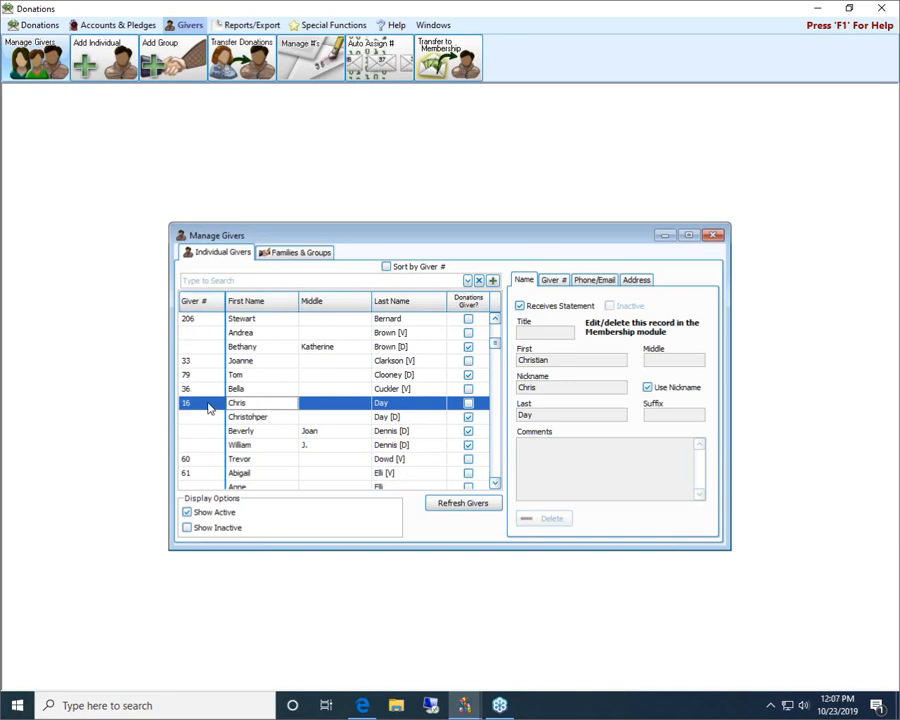
click(399, 416)
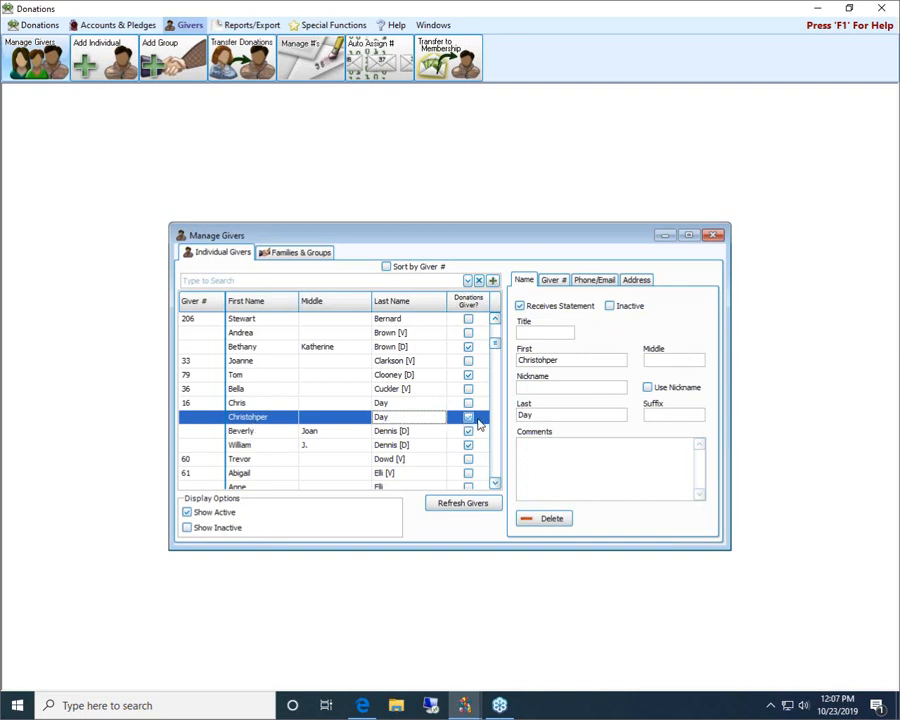
click(445, 436)
click(348, 417)
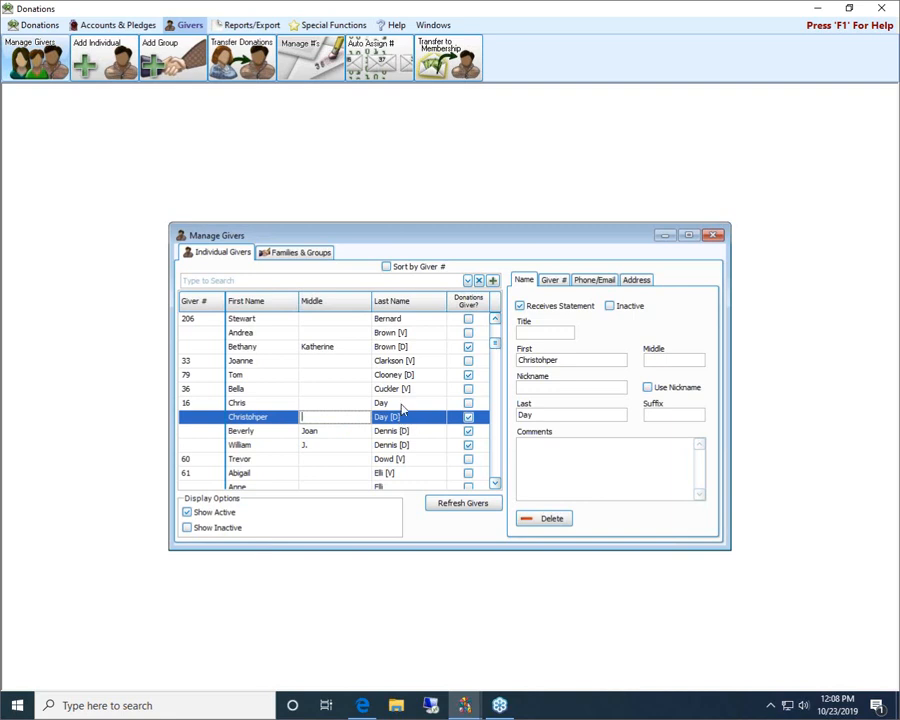
click(401, 404)
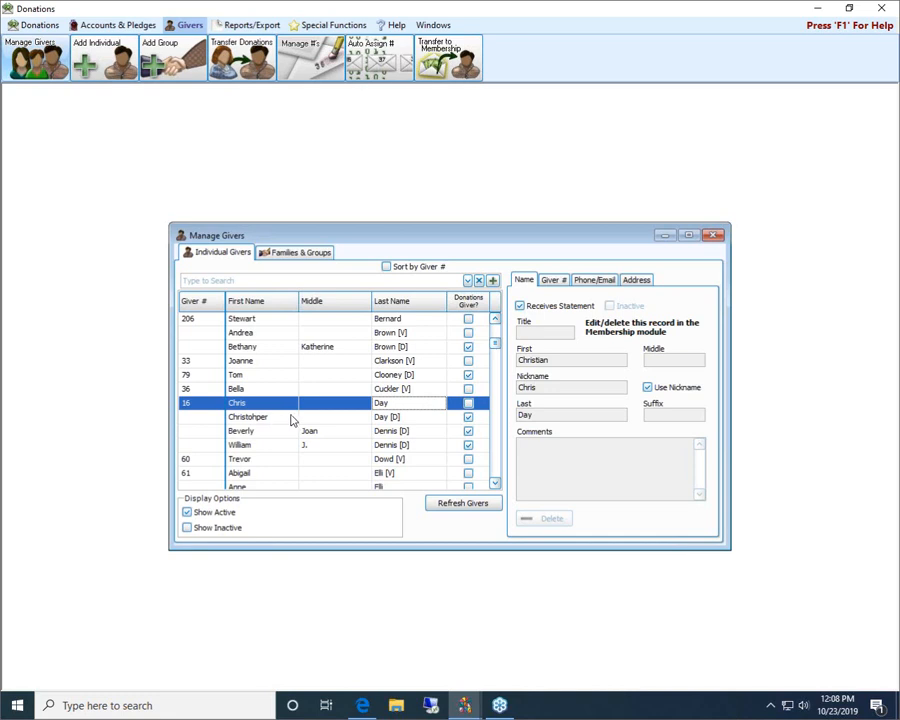
Step: Check the name details of the Donations-only duplicate against the matching Membership record, and close Manage Givers
click(294, 419)
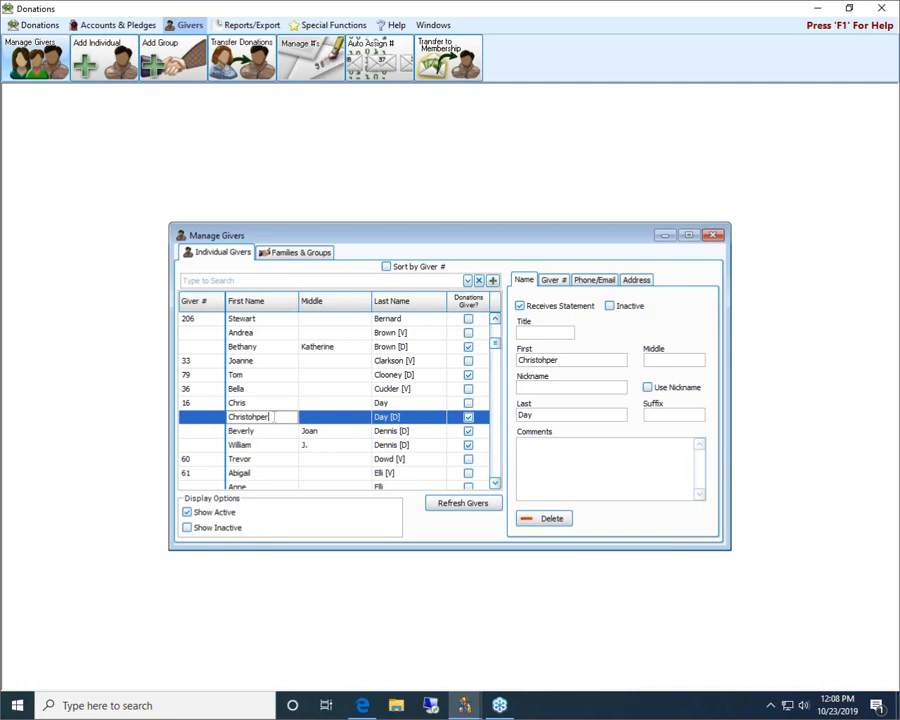
click(438, 403)
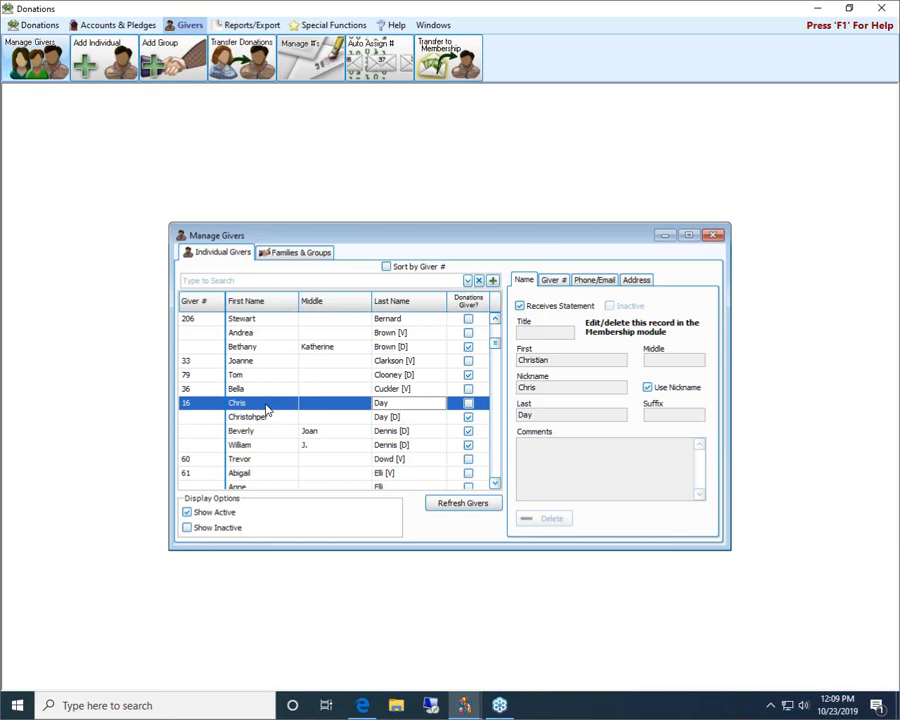
click(714, 236)
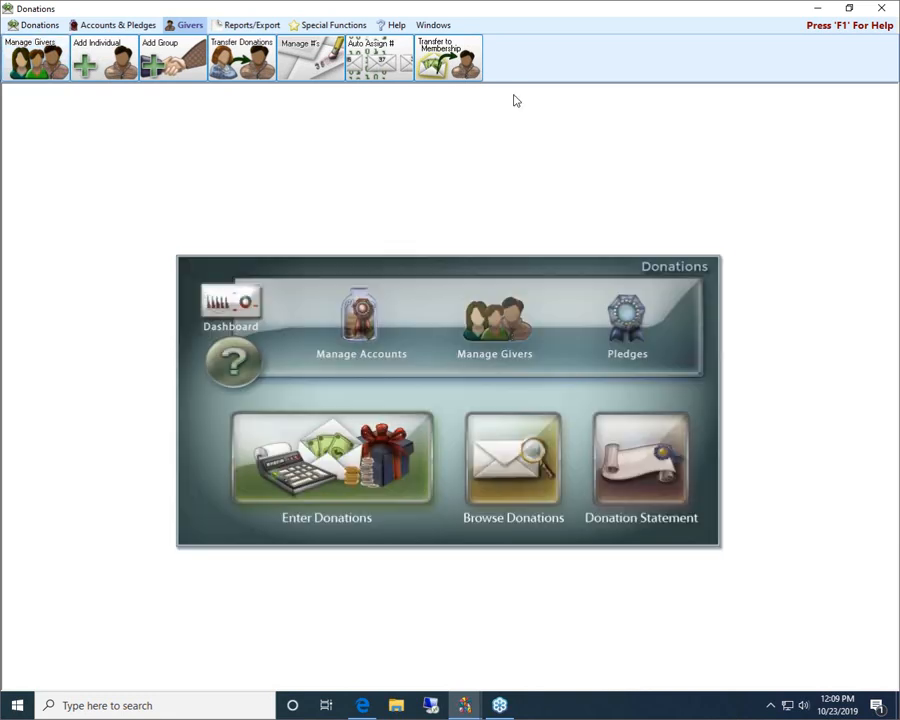
Step: Open Transfer Donations, set the From Giver to the Donations-only duplicate found by first name, and select all its donations
click(245, 58)
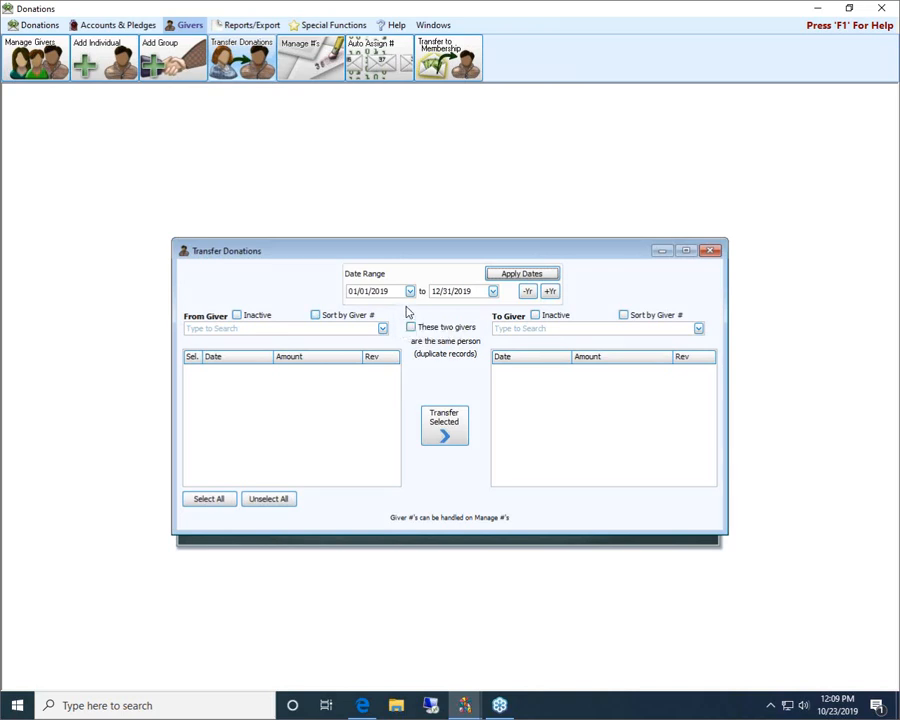
click(304, 330)
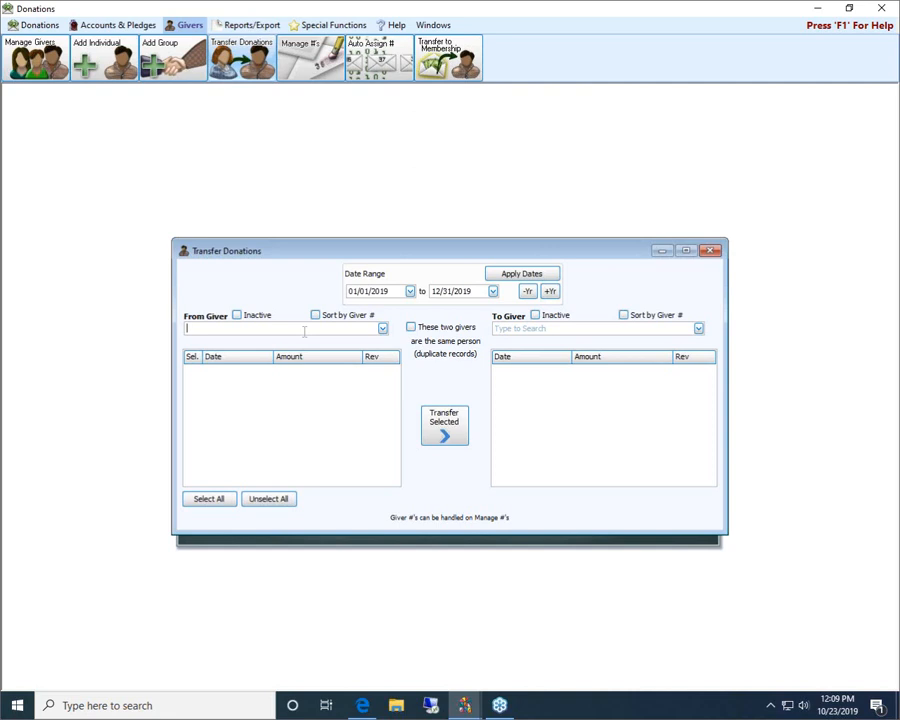
text(chri)
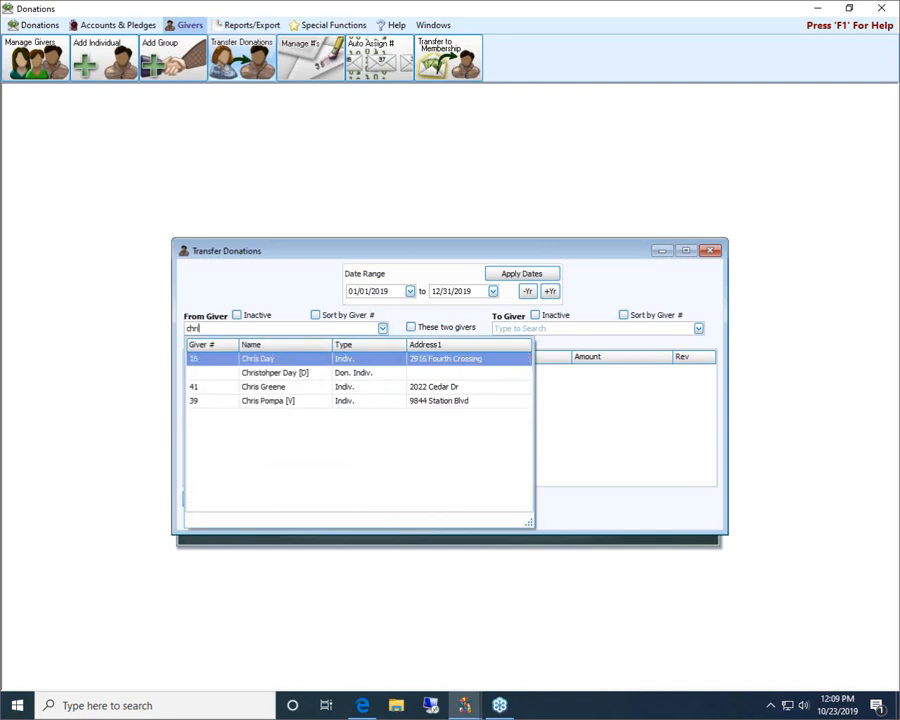
click(275, 373)
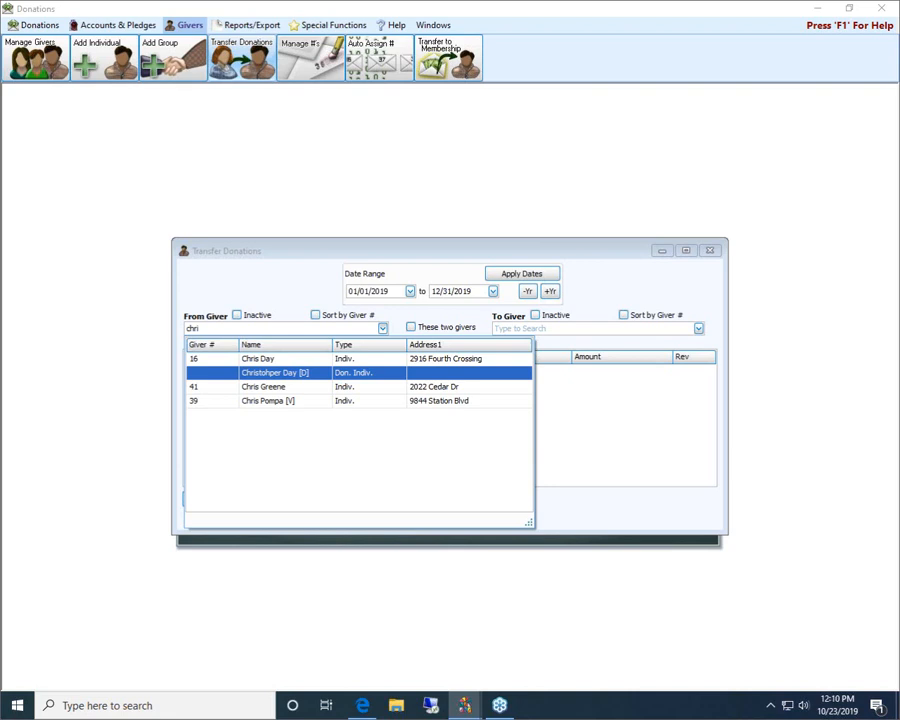
key(Return)
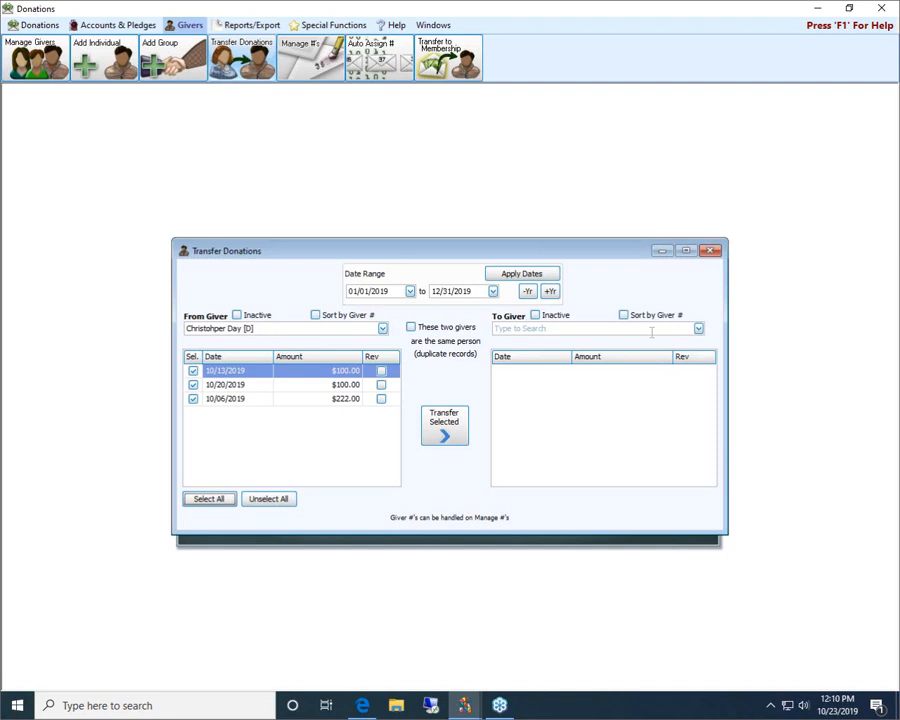
Step: Set the To Giver to the matching Membership individual, searching by giver number
click(651, 333)
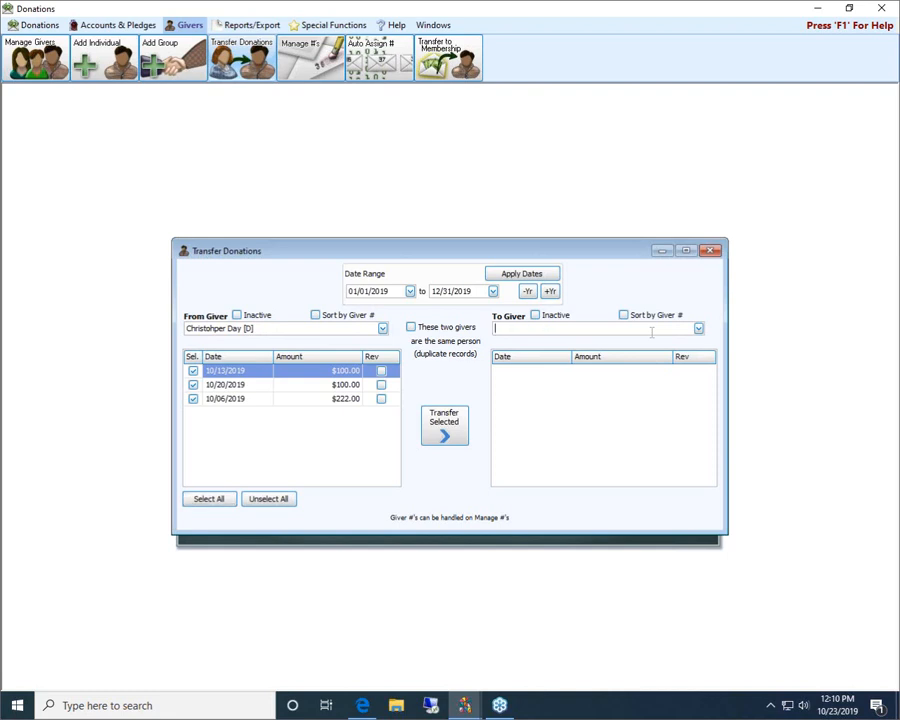
text(16)
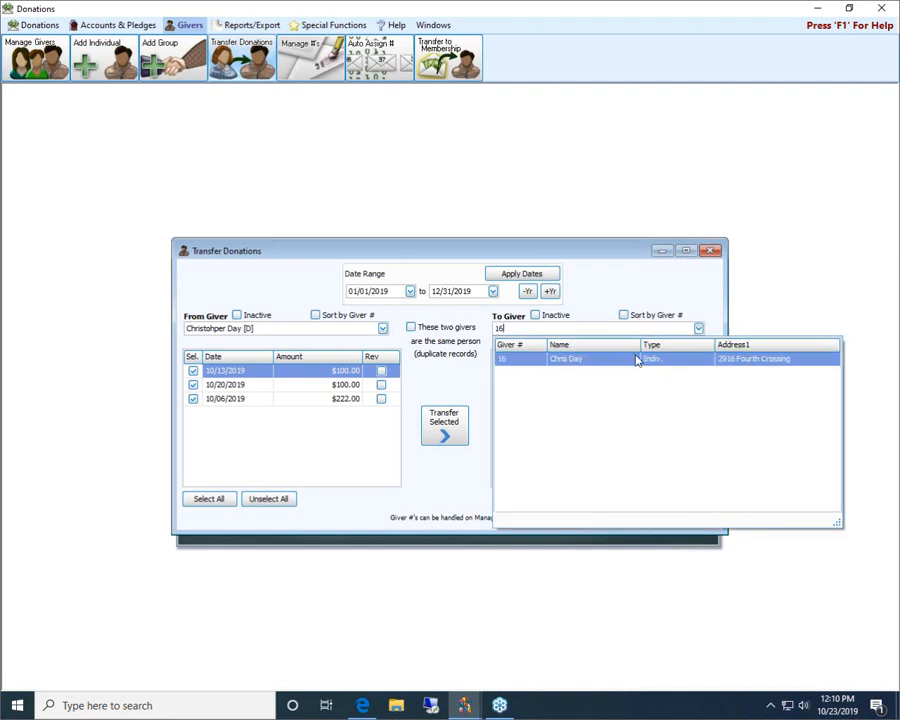
click(530, 362)
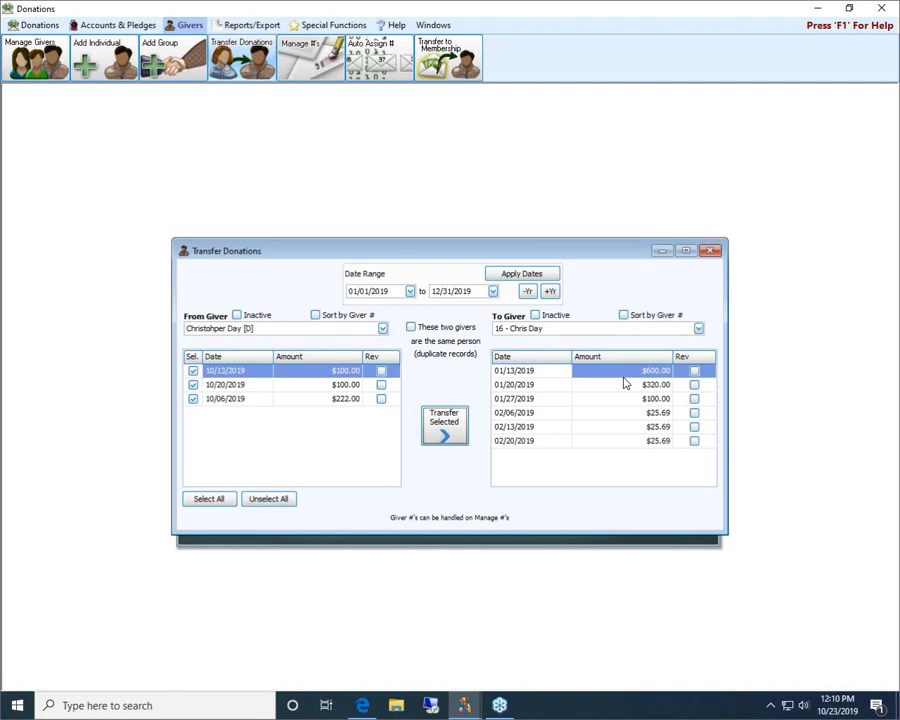
Step: Mark the two givers as the same person with duplicate records
click(411, 328)
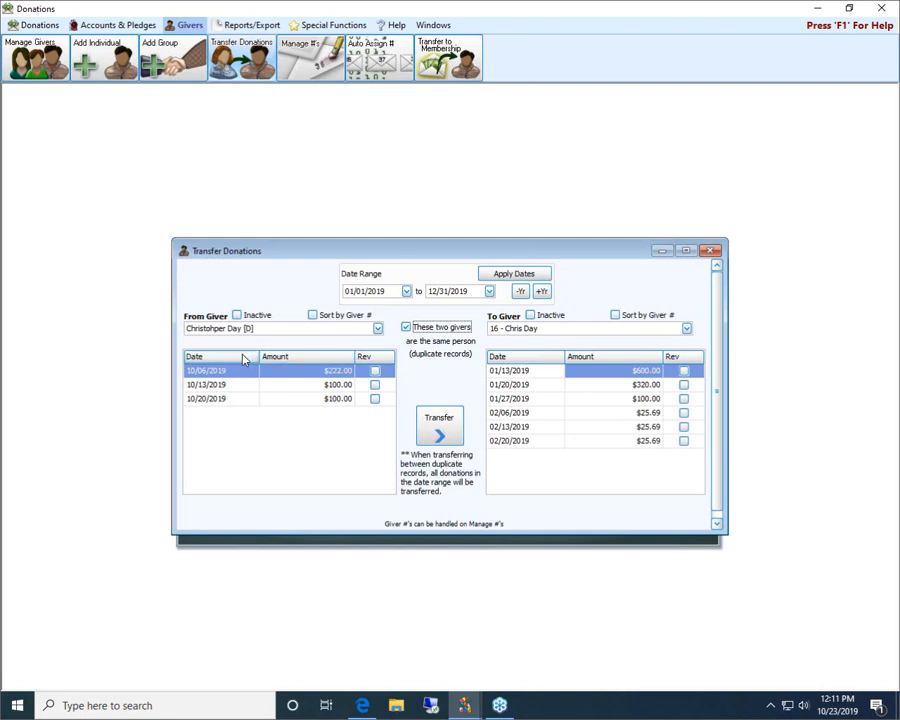
click(406, 328)
click(407, 330)
Step: Transfer all the duplicate's donations in the date range to the receiving giver, confirm the same-person match, and close the transfer window
click(437, 427)
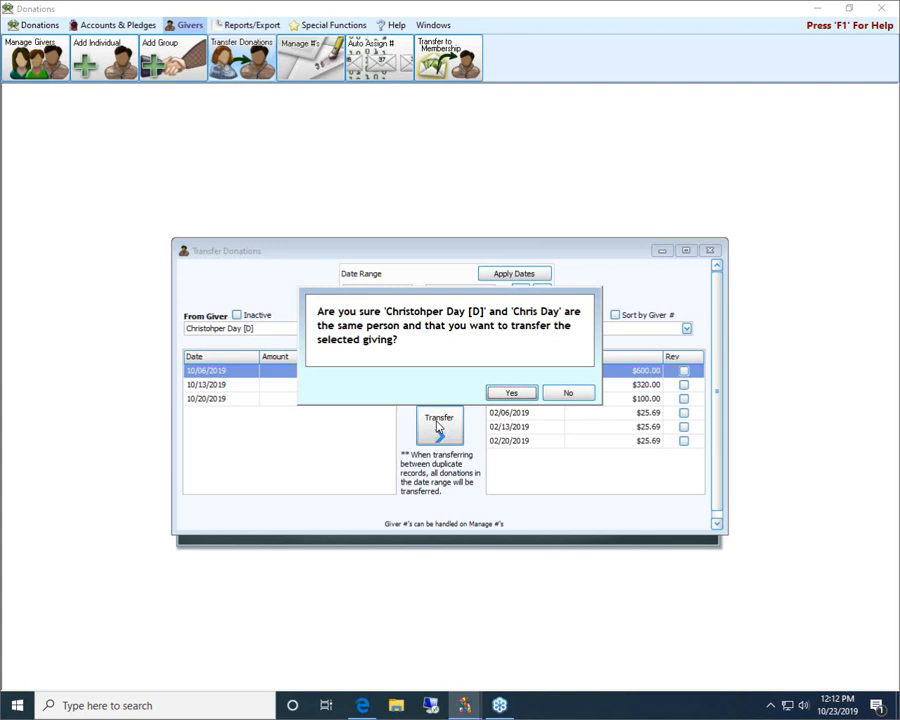
click(529, 395)
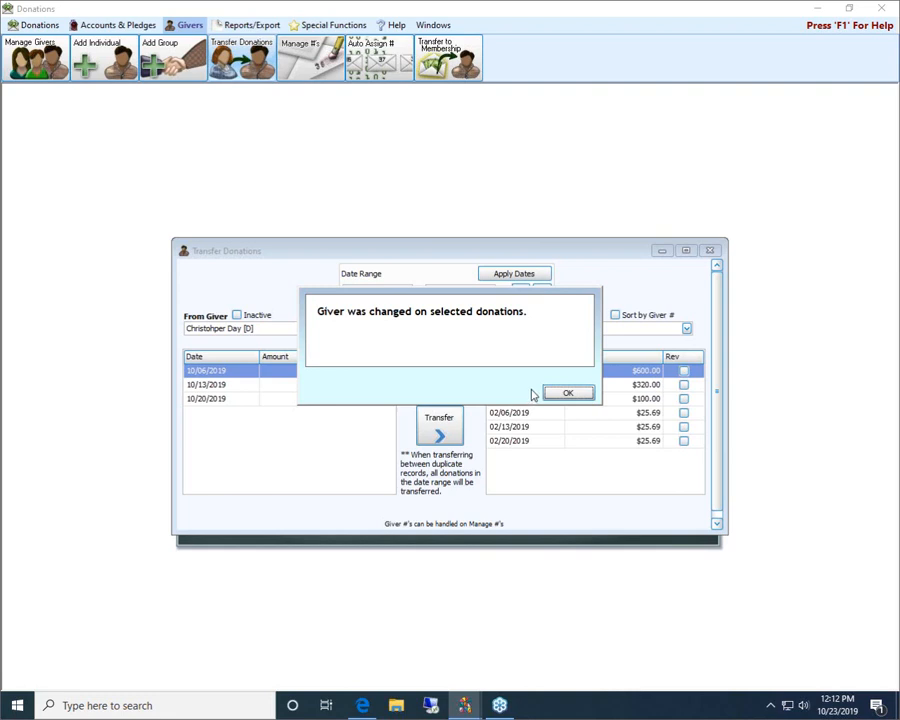
click(568, 393)
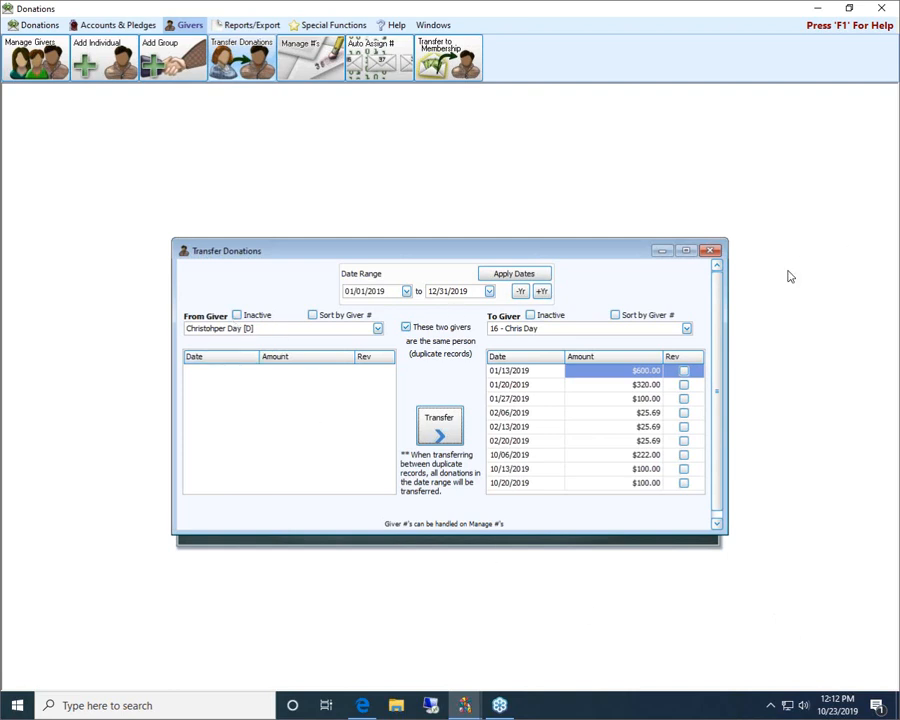
click(712, 251)
Step: Browse the donations in an enlarged window with reversed transactions included
click(35, 25)
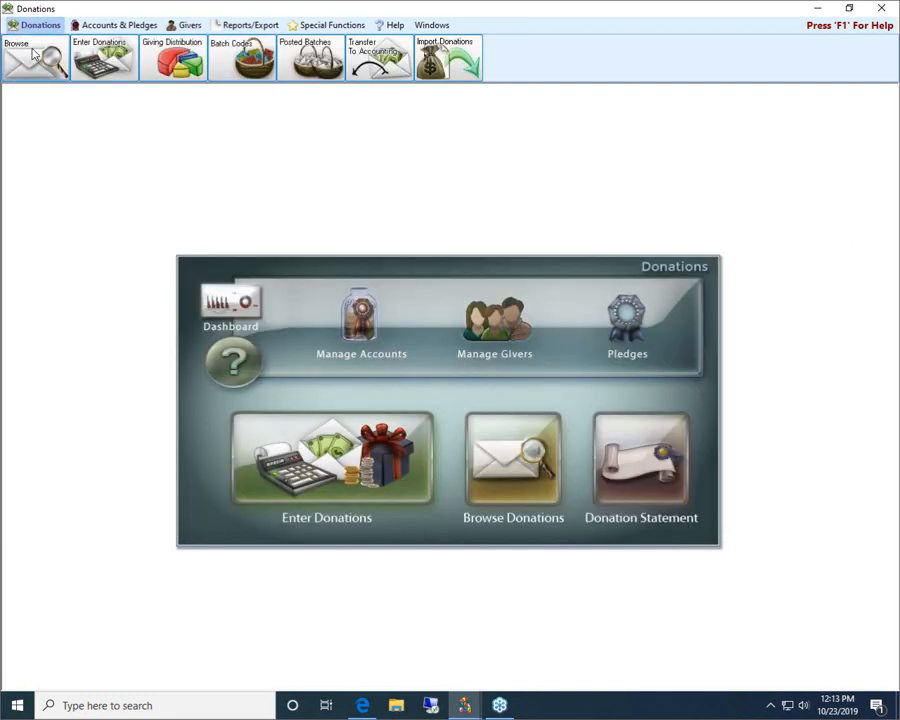
click(33, 53)
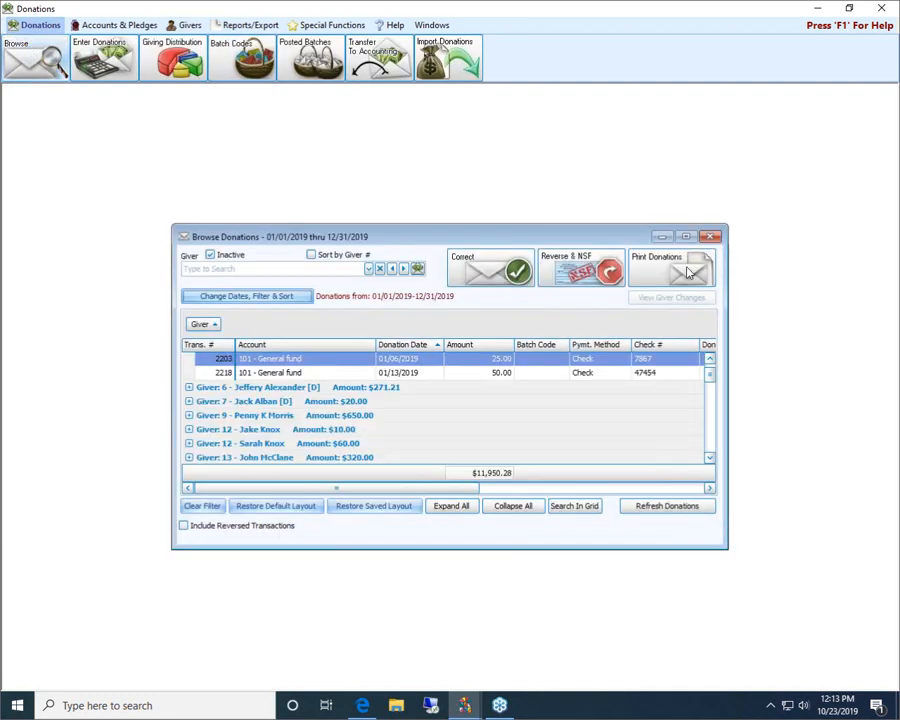
drag(724, 545, 826, 641)
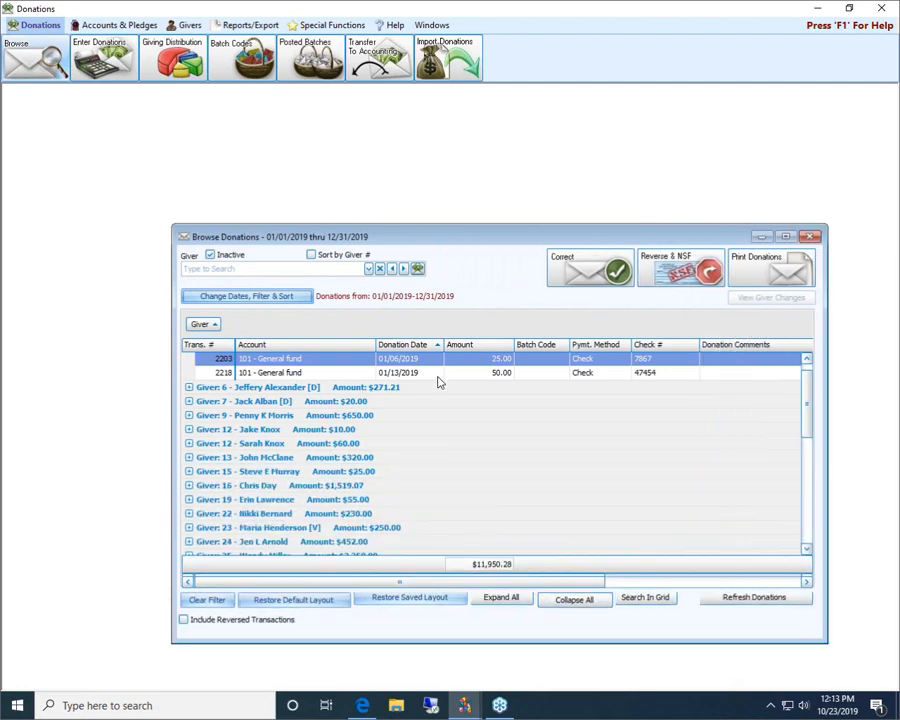
drag(172, 226, 110, 156)
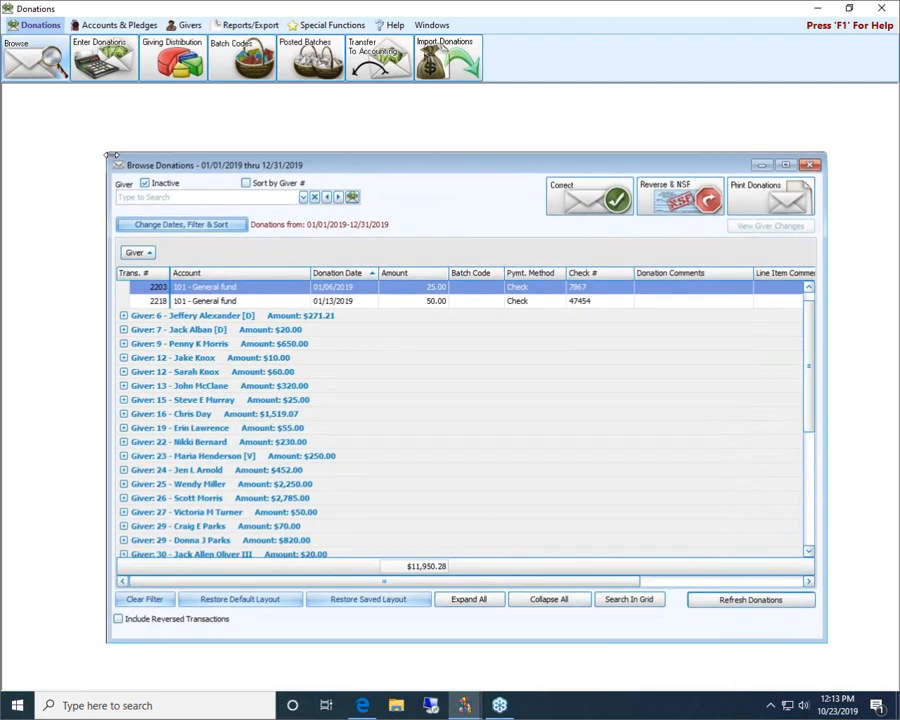
click(118, 619)
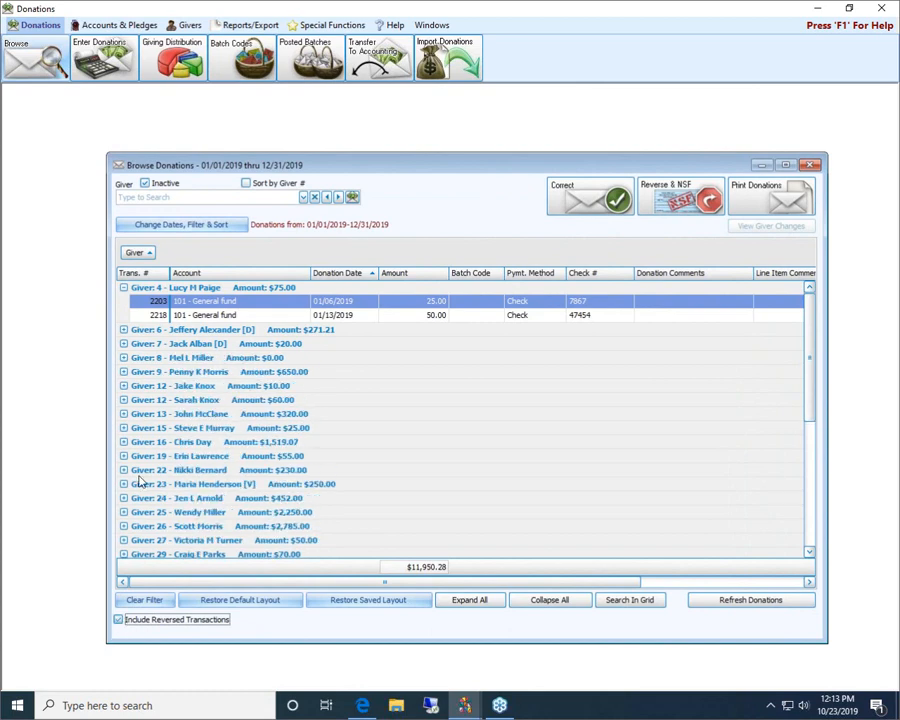
Step: Expand the earlier transfer's source giver and examine the original and reversing entries dated 01/13/2019 and 01/20/2019
click(123, 357)
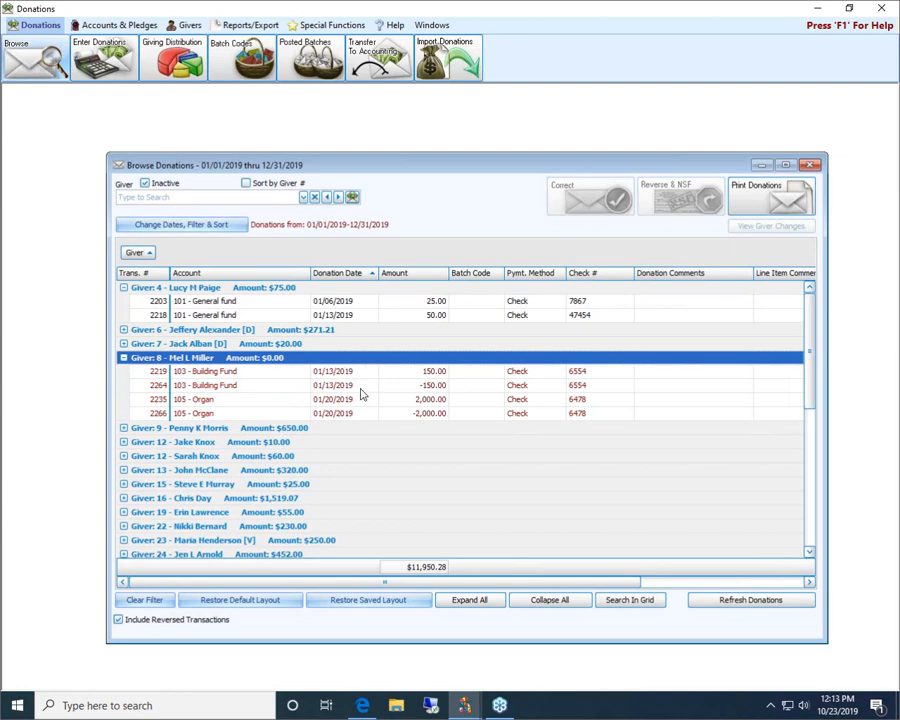
click(436, 371)
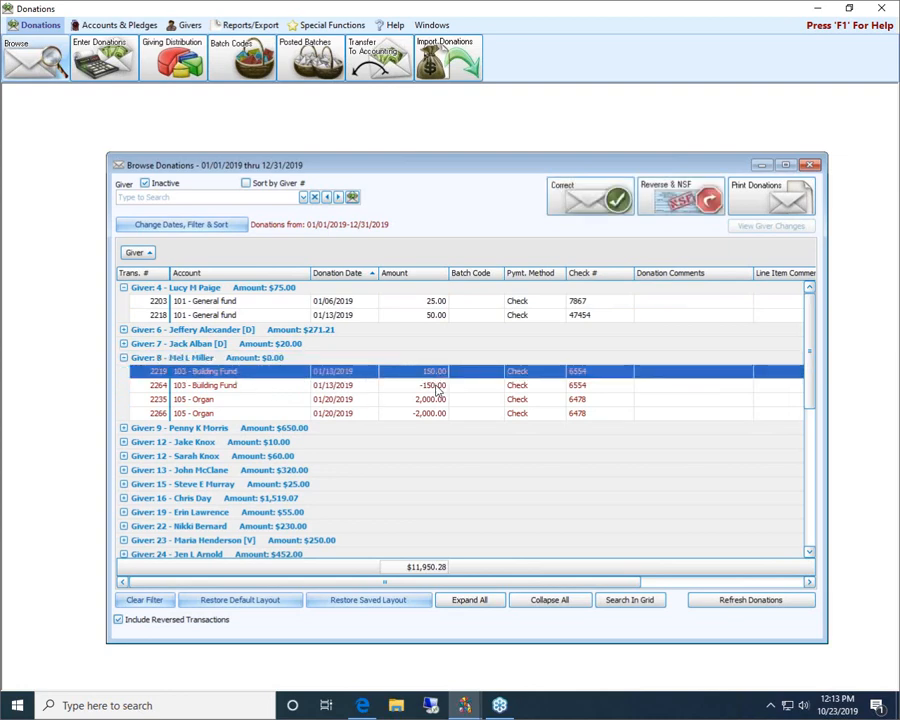
click(437, 386)
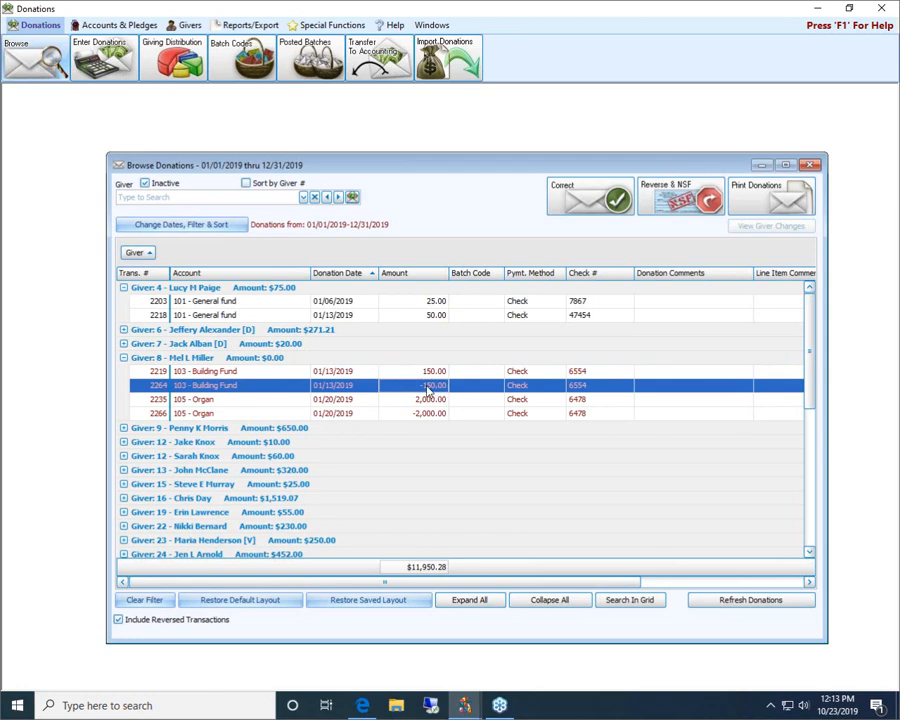
click(439, 414)
click(442, 388)
Step: Filter the donations to the Donations-only duplicate giver to check for remaining giving, and close Browse Donations
click(228, 198)
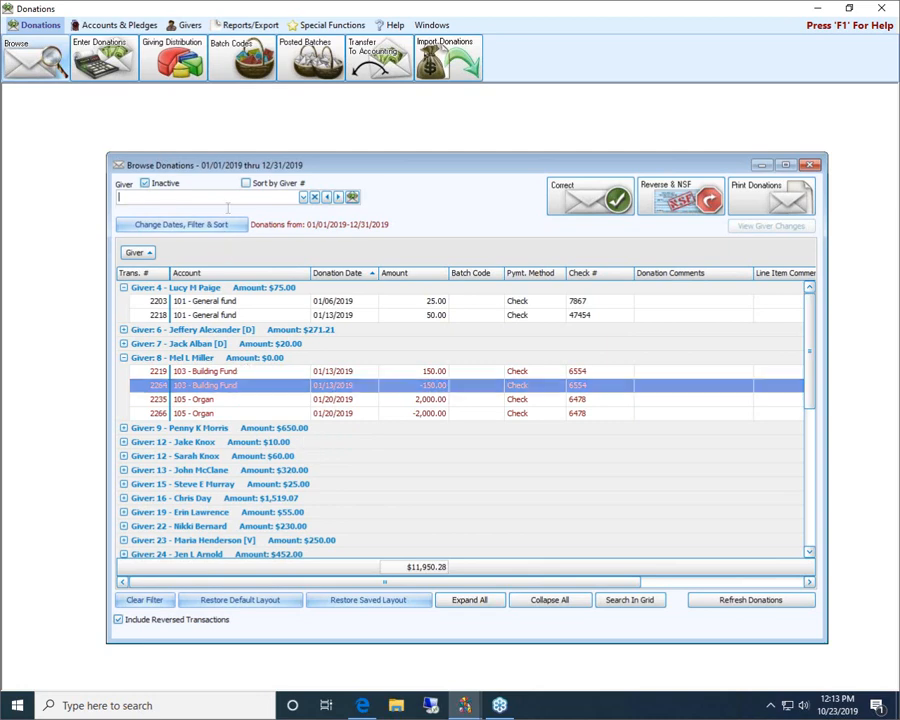
text(chri)
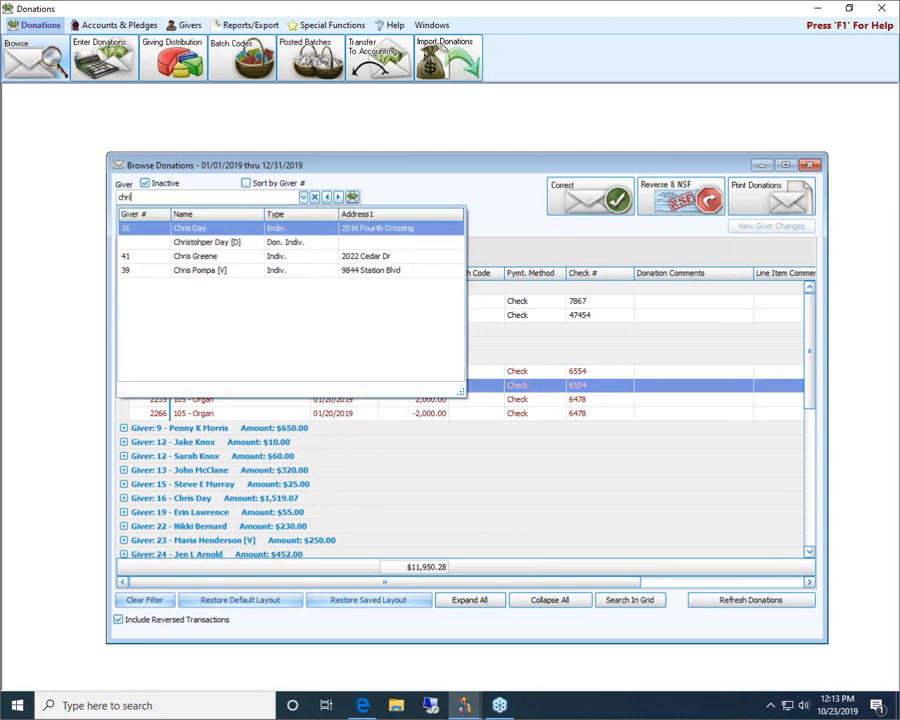
key(Down)
key(Return)
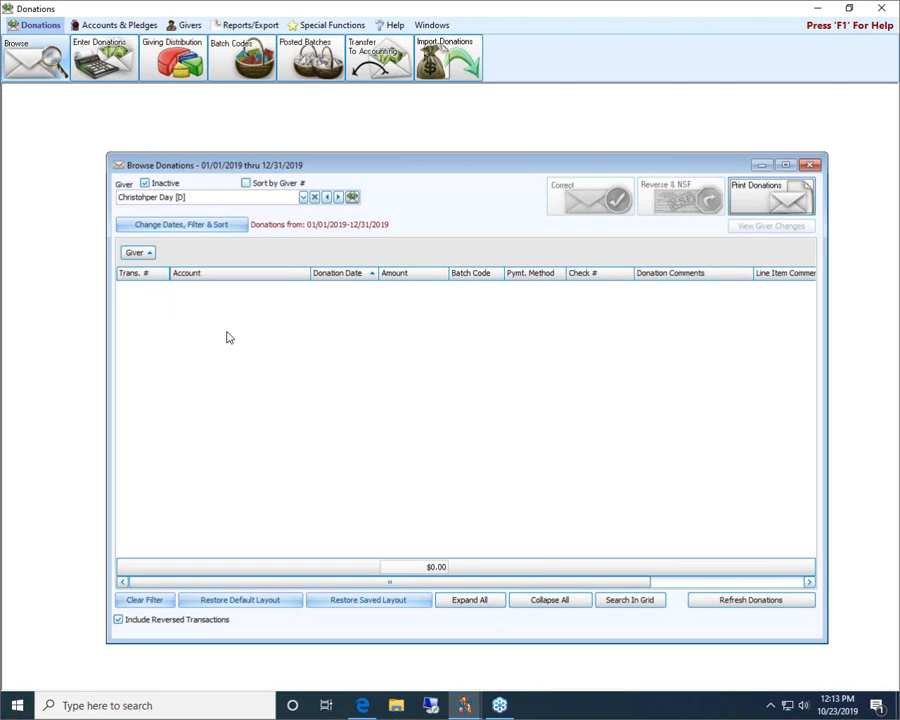
click(809, 164)
Step: Find and delete the Donations-only duplicate individual in Manage Givers, and select the remaining record with the same last name
click(495, 334)
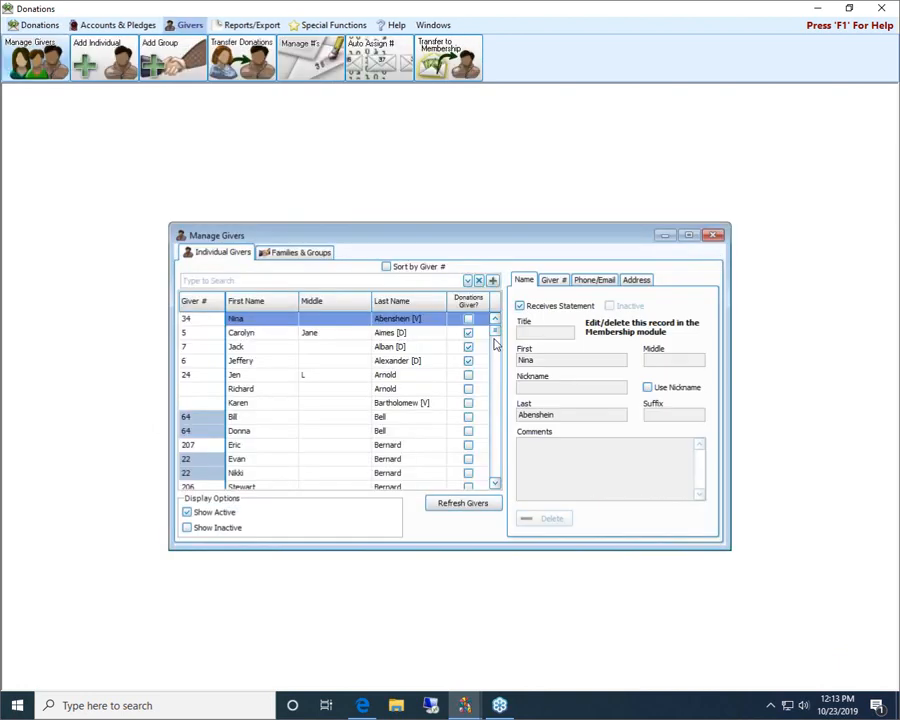
click(299, 281)
text(chr)
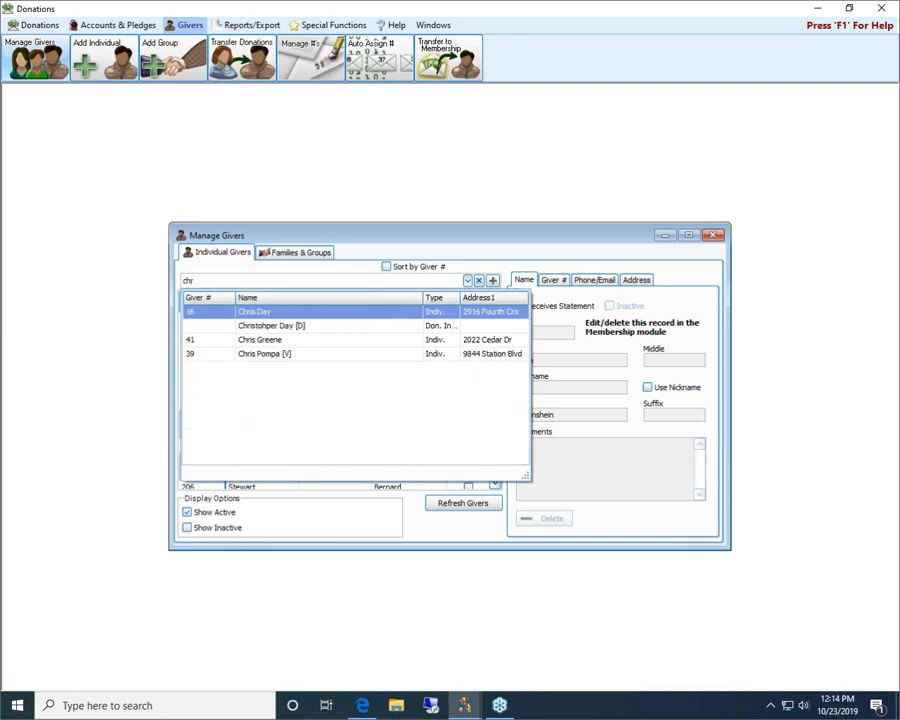
key(Down)
key(Return)
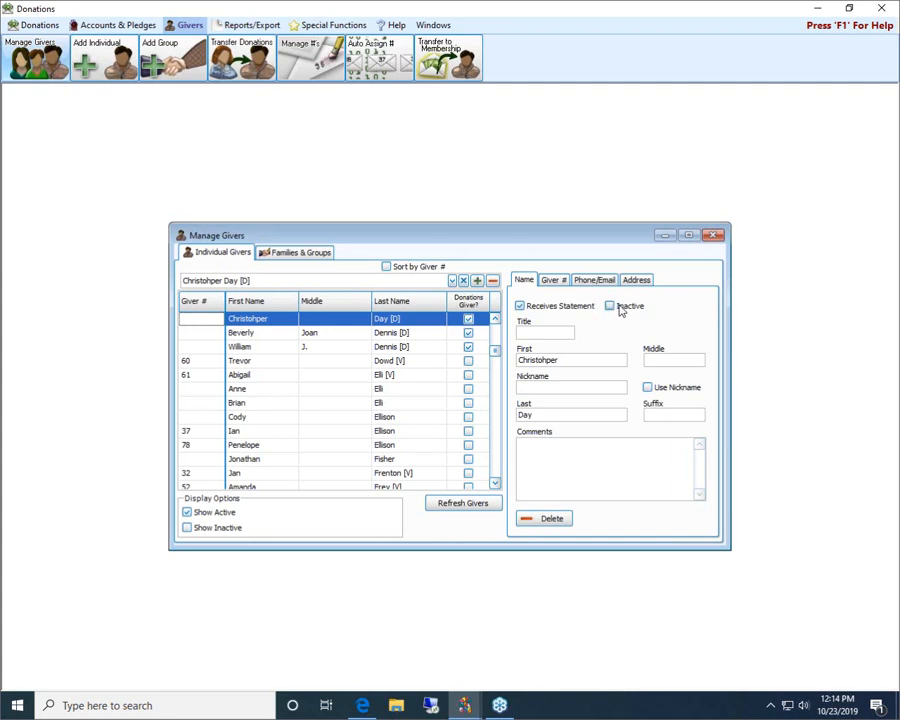
click(553, 519)
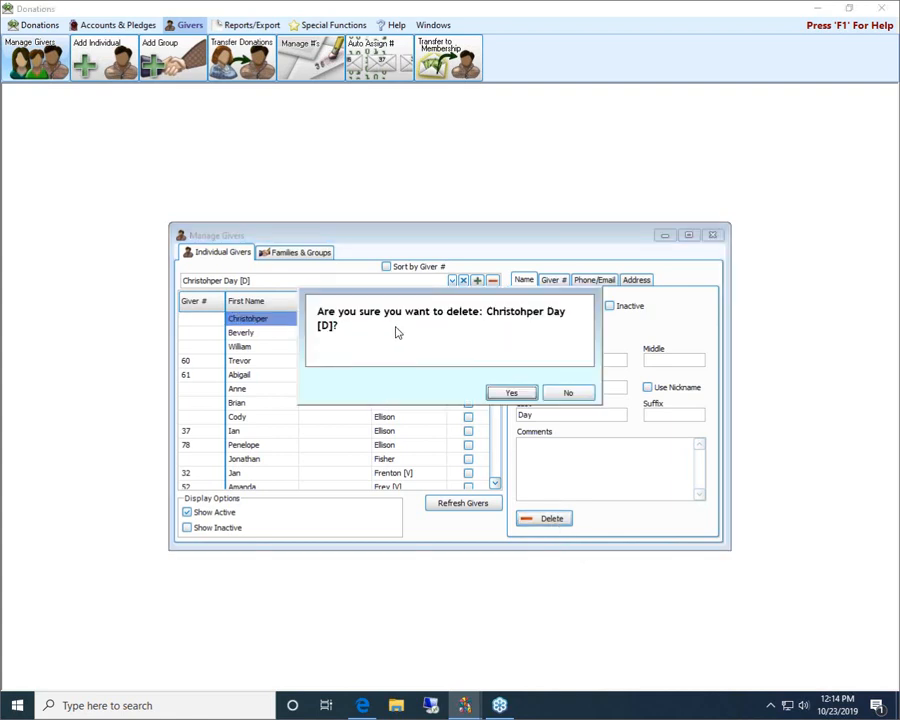
click(510, 394)
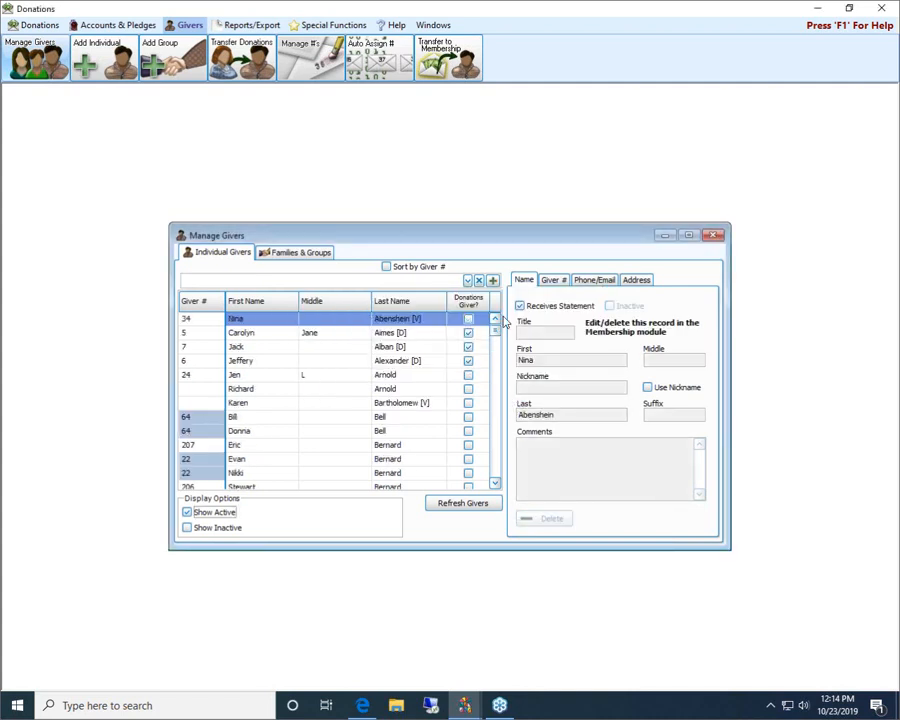
drag(495, 334, 496, 349)
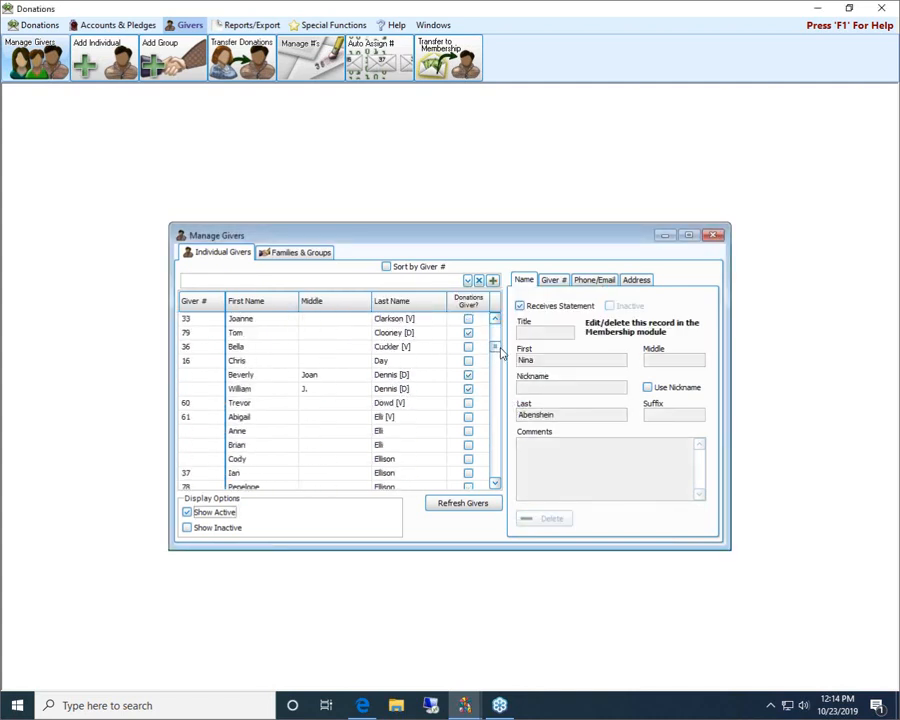
click(329, 364)
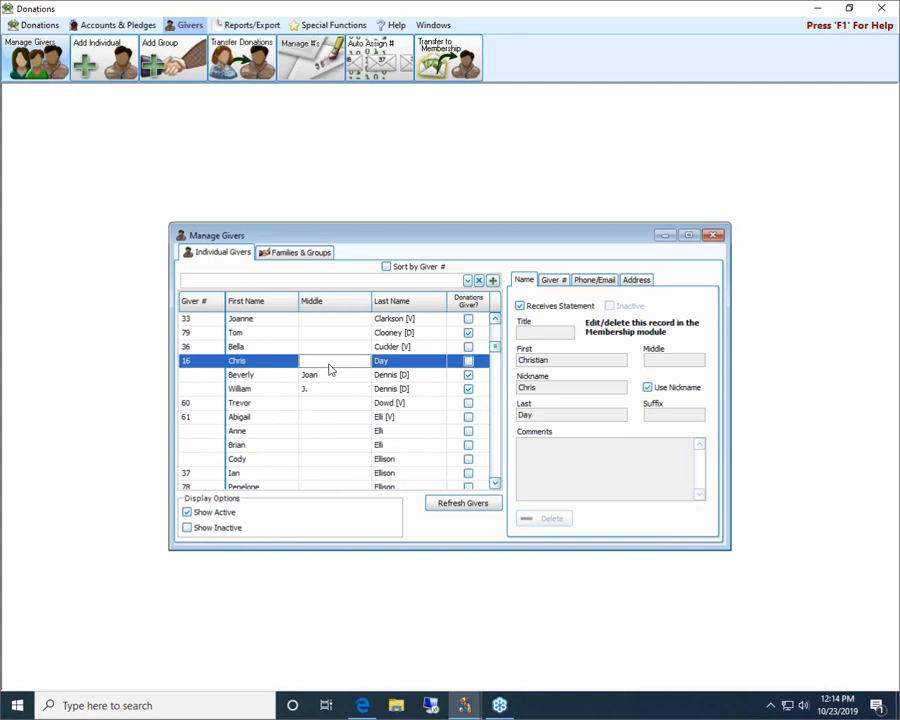